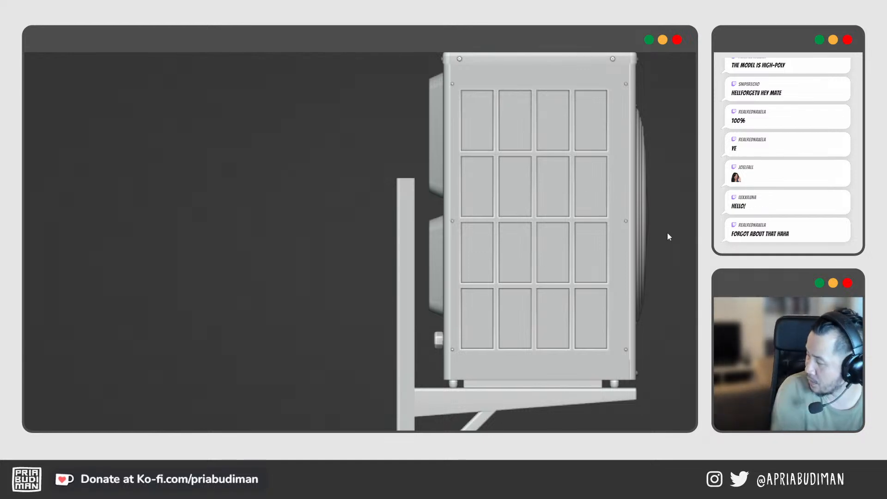
Circle the air-conditioner unit's grid-patterned side panel in red and clear the mark
scroll(580, 253, "down", 2)
scroll(398, 294, "up", 2)
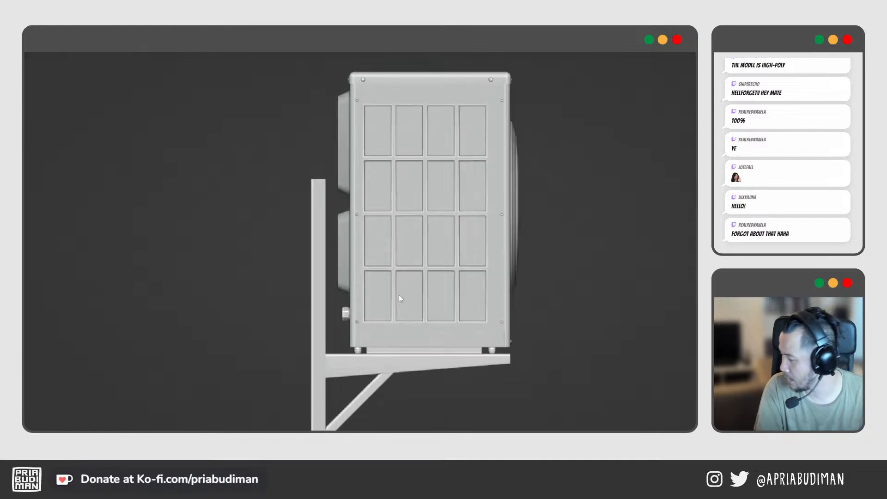
middle_click_drag(398, 308, 386, 260, "shift")
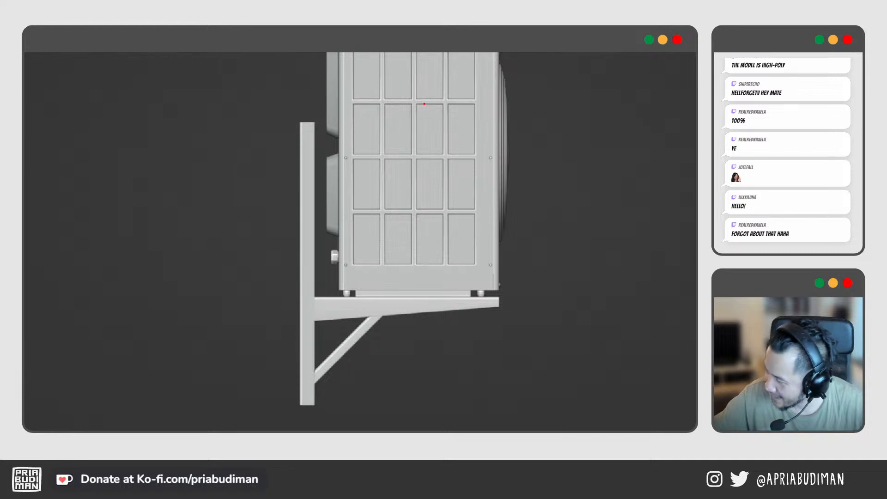
mouse_move(484, 60)
left_mouse_down()
mouse_move(467, 59)
mouse_move(341, 131)
left_mouse_up()
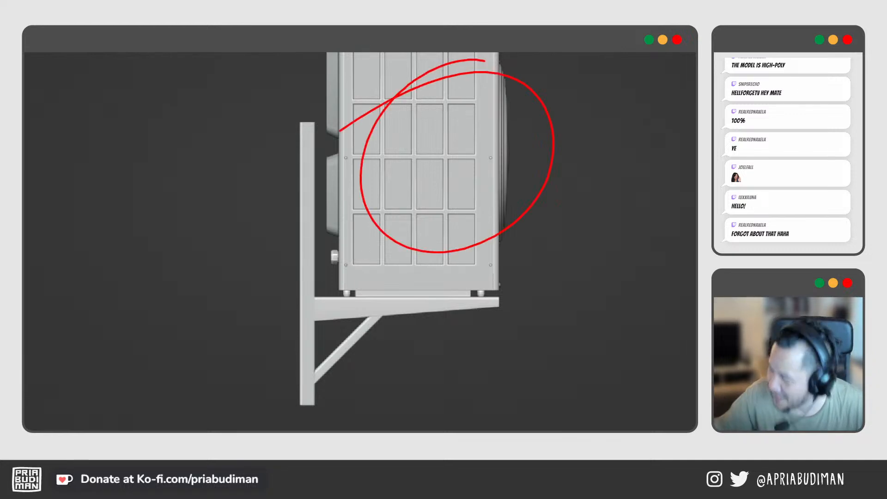
key("Escape")
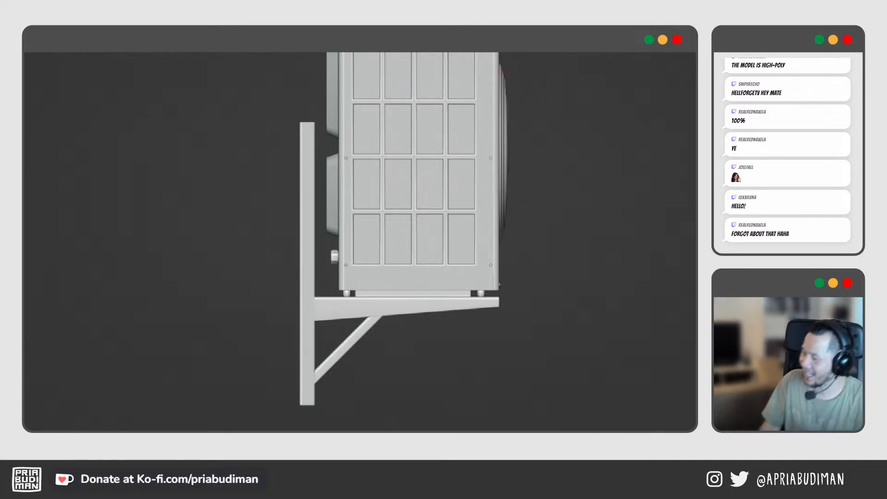
Trace the bracket's upright post, horizontal arm and diagonal brace with red strokes, and undo all three
left_click_drag(303, 113, 313, 411)
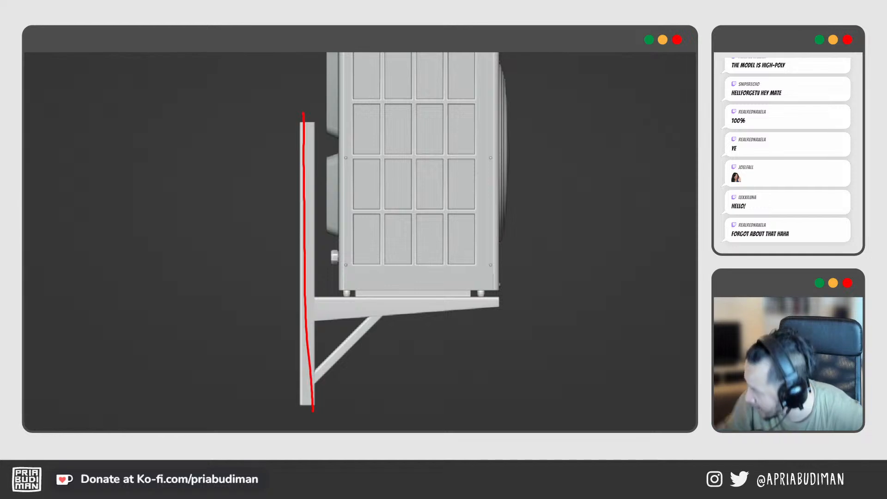
left_click_drag(279, 313, 523, 299)
left_click_drag(388, 305, 301, 397)
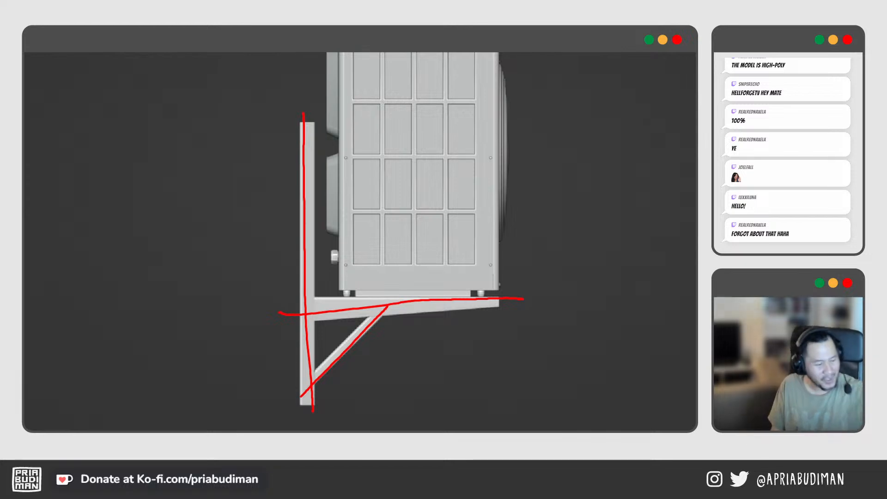
key("ctrl+z")
key("ctrl+z")
key("ctrl+z")
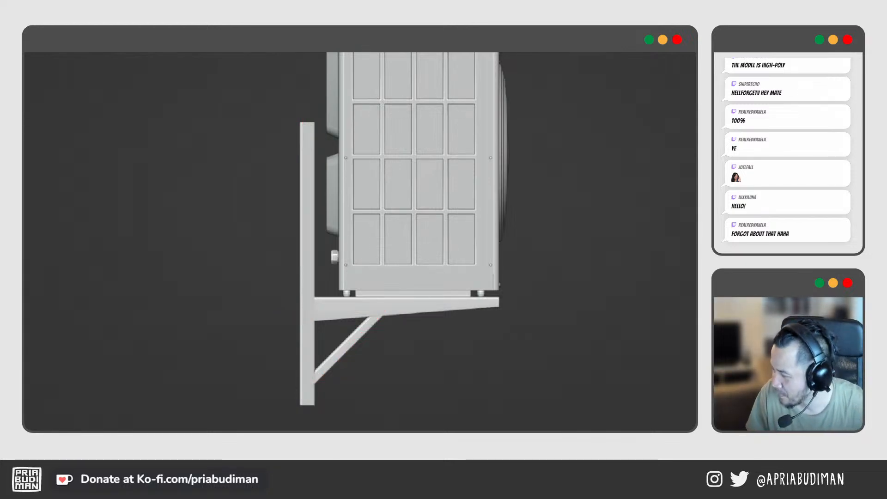
Mark red crosses with small scribbles on the grid panel and at the brace's upper end, and undo the marks
left_click_drag(477, 106, 393, 212)
left_click_drag(420, 117, 471, 207)
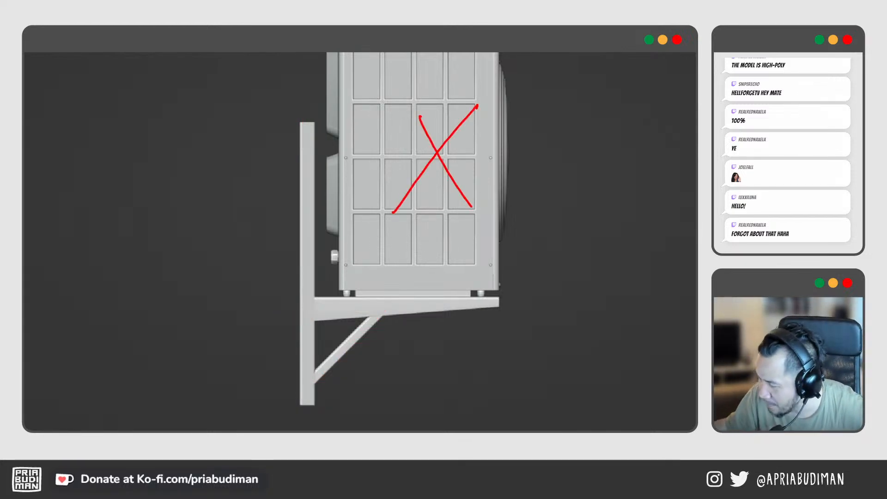
mouse_move(381, 307)
left_mouse_down()
mouse_move(372, 320)
mouse_move(383, 325)
left_mouse_up()
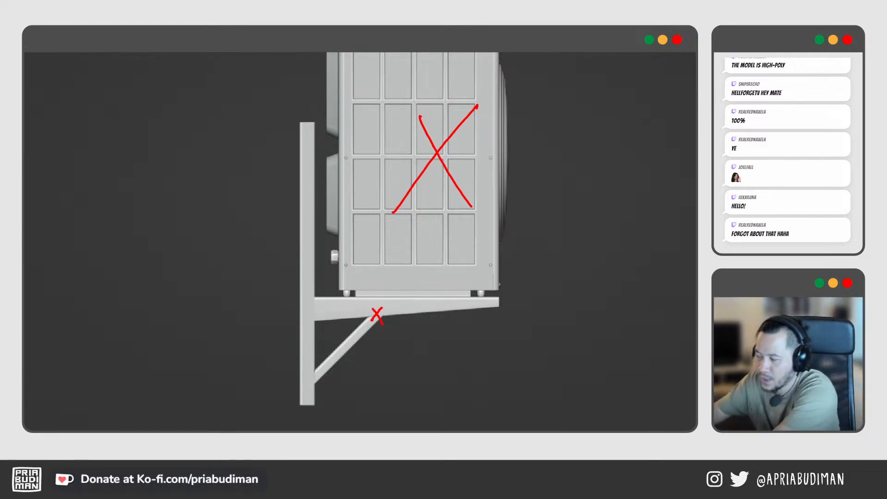
left_click_drag(431, 89, 452, 86)
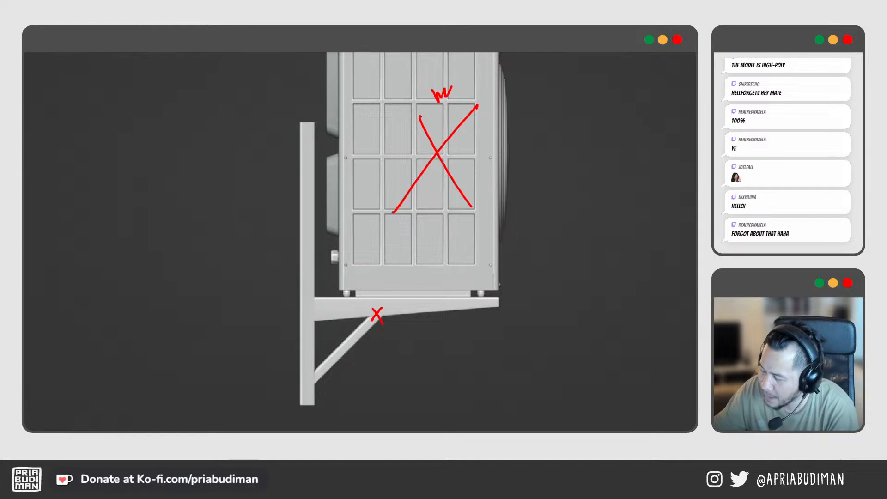
left_click_drag(351, 333, 359, 330)
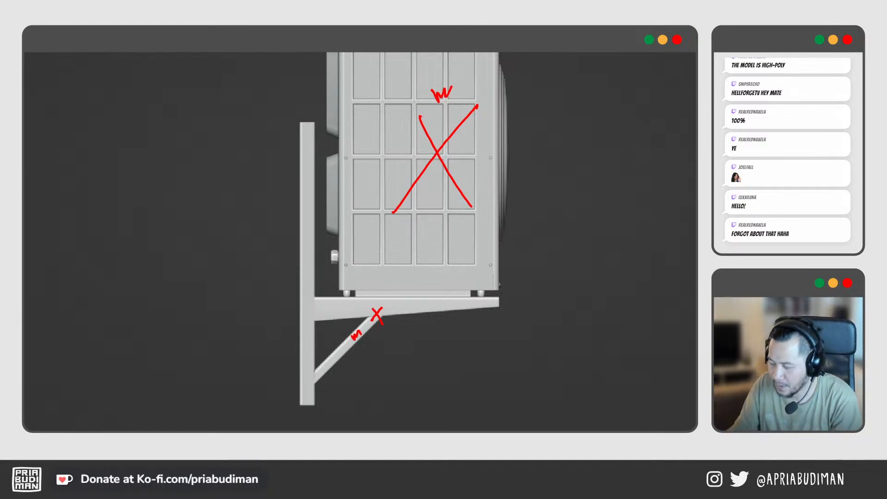
key("ctrl+z")
key("ctrl+z")
key("ctrl+z")
key("ctrl+z")
key("ctrl+z")
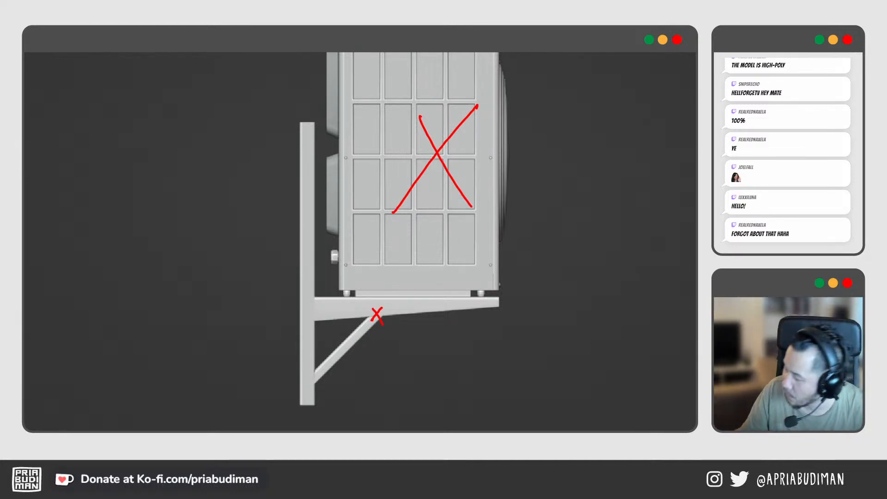
key("ctrl+z")
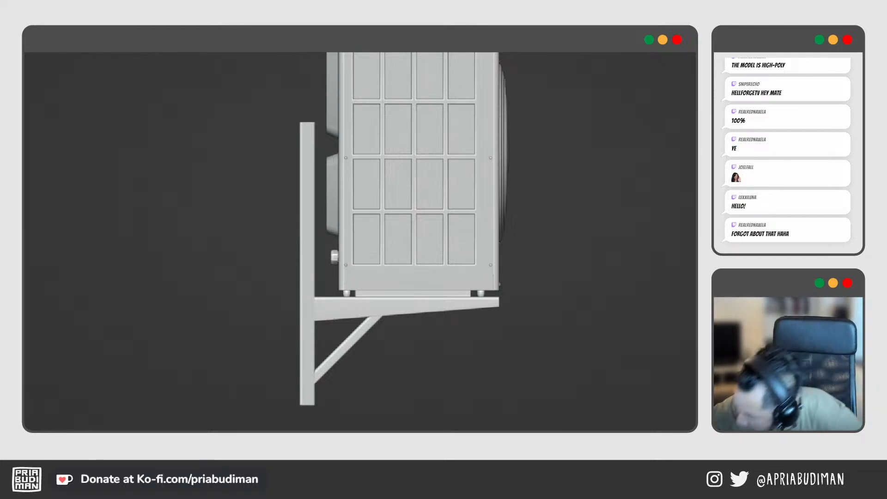
Highlight both end joints of the diagonal brace and the top of the upright post in red, and undo the marks
left_click_drag(366, 319, 383, 321)
mouse_move(313, 368)
left_mouse_down()
mouse_move(315, 386)
mouse_move(316, 368)
left_mouse_up()
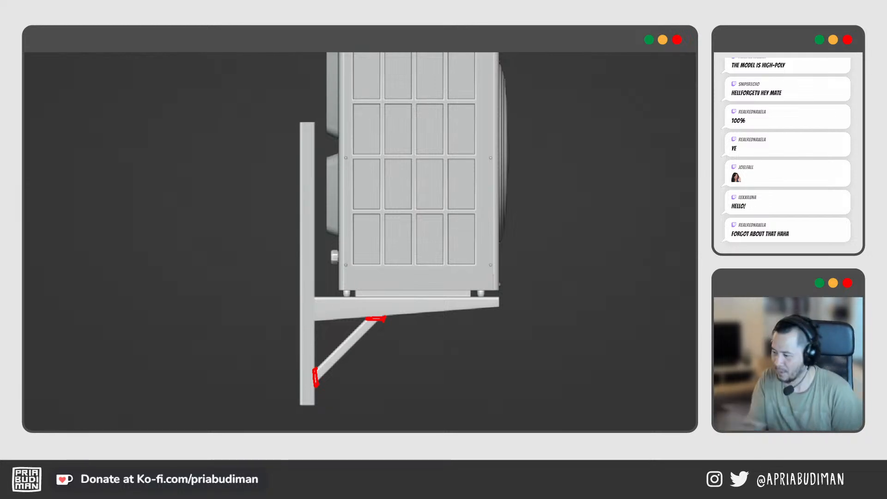
left_click_drag(306, 113, 307, 164)
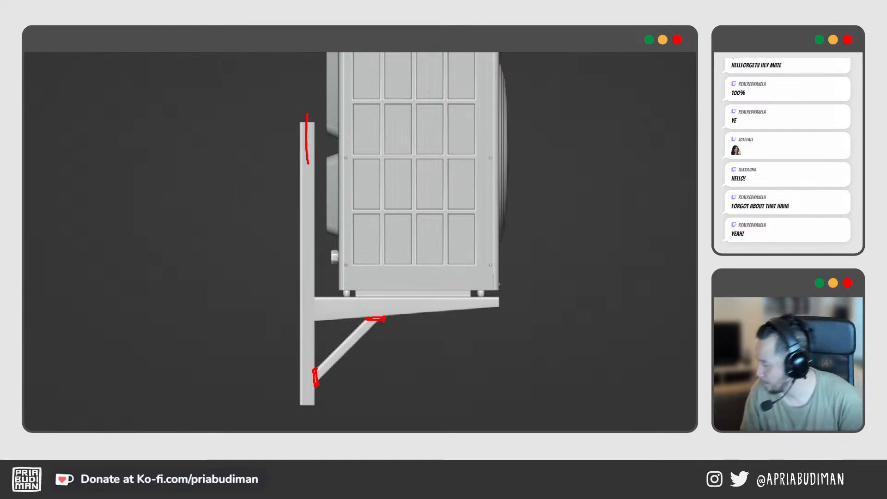
key("ctrl+z")
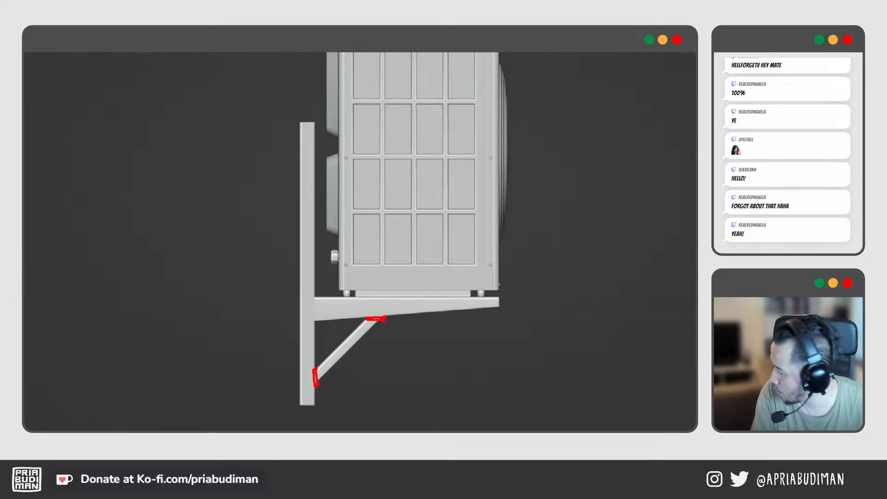
key("ctrl+z")
key("ctrl+z")
key("ctrl+z")
key("ctrl+z")
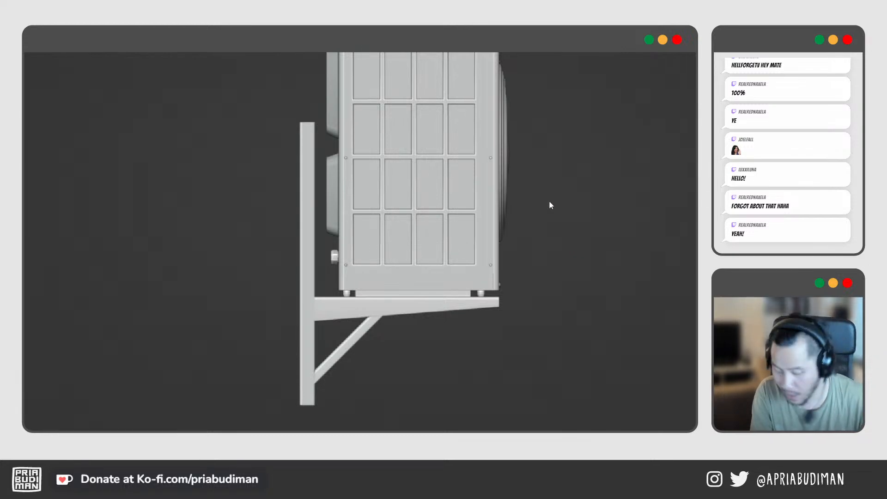
Switch to the view of the unit's opposite side, outline a tall rounded red X on its plain panel, and clear the drawing
key("Right")
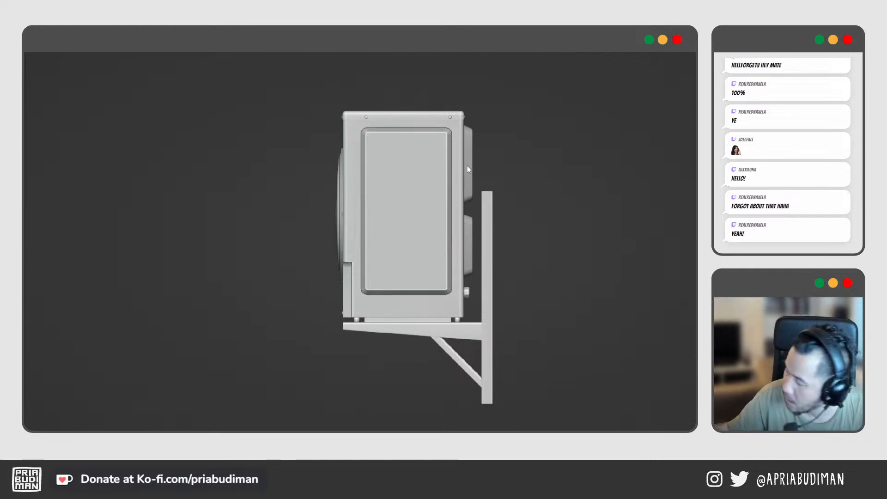
scroll(467, 166, "up", 3)
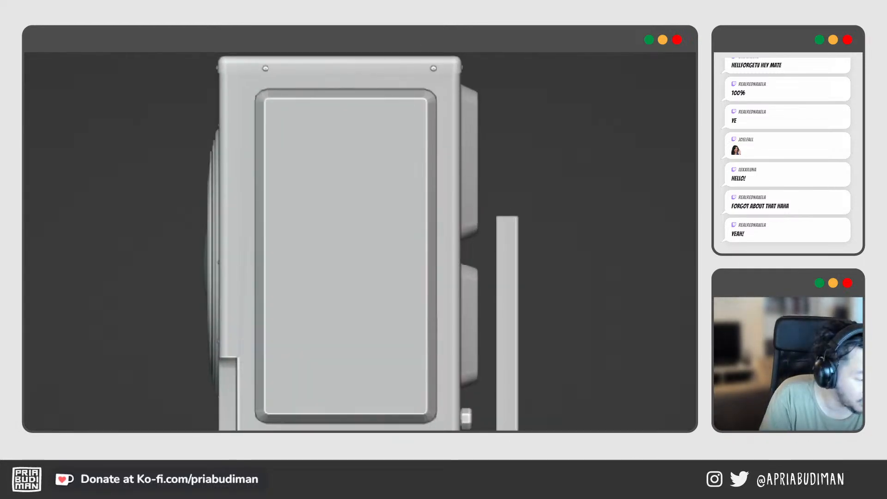
scroll(463, 168, "down", 1)
scroll(466, 167, "down", 2)
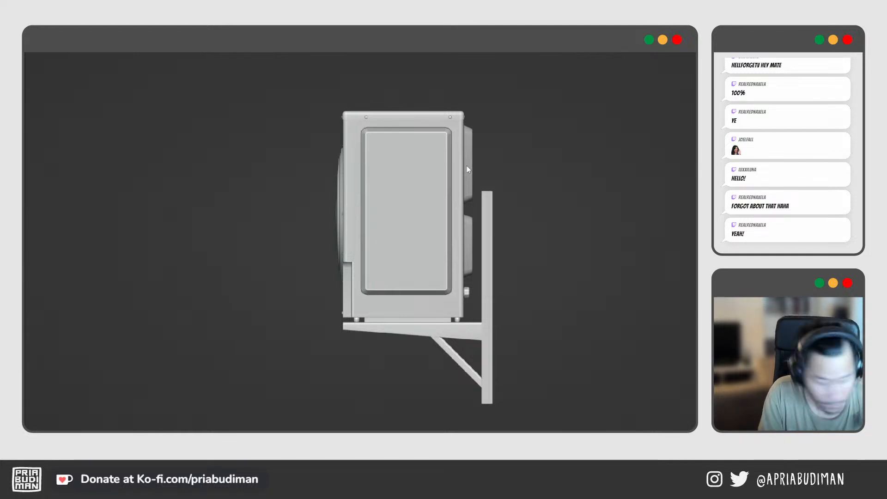
key("ctrl+2")
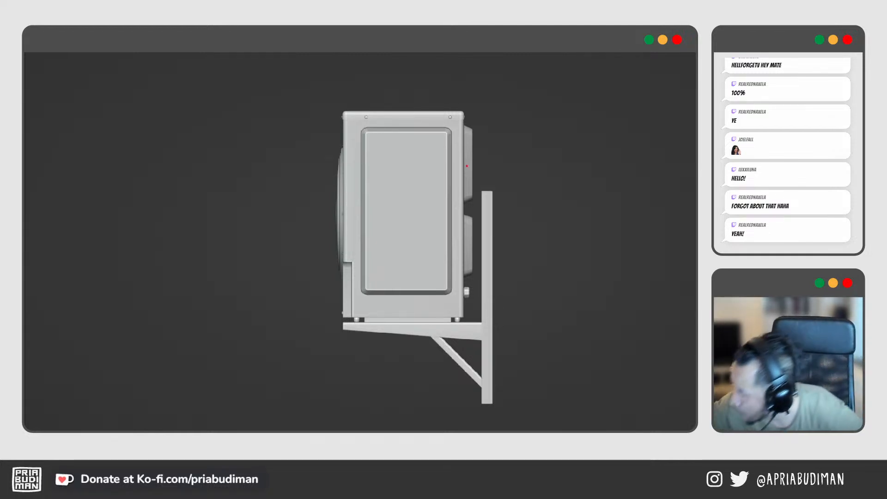
mouse_move(395, 185)
left_mouse_down()
mouse_move(386, 154)
mouse_move(429, 162)
mouse_move(430, 215)
mouse_move(416, 227)
mouse_move(392, 219)
mouse_move(373, 250)
mouse_move(394, 187)
left_mouse_up()
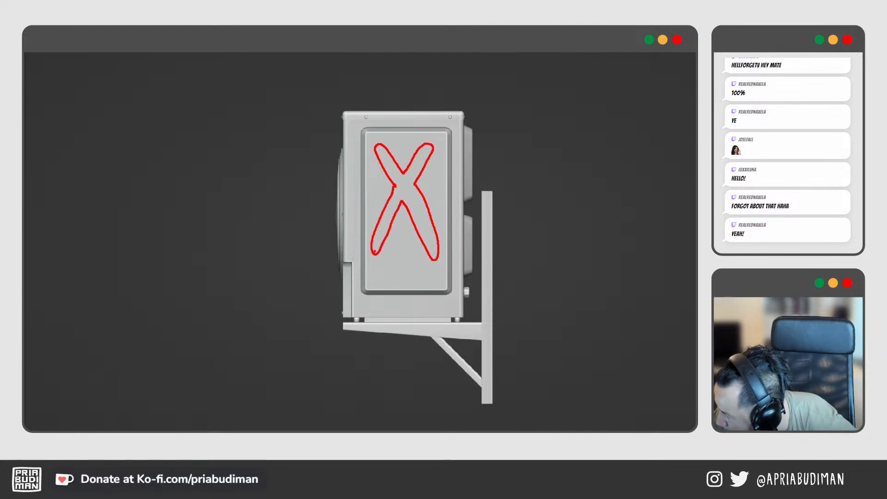
left_click_drag(373, 252, 393, 200)
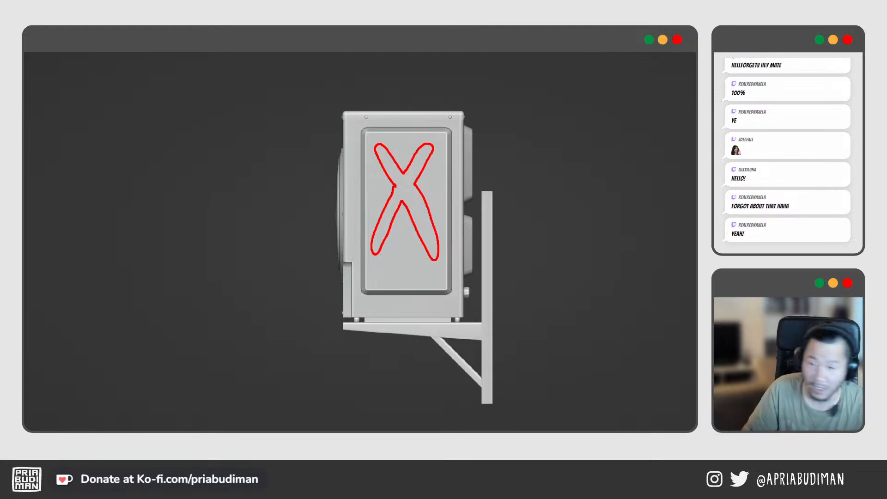
key("Escape")
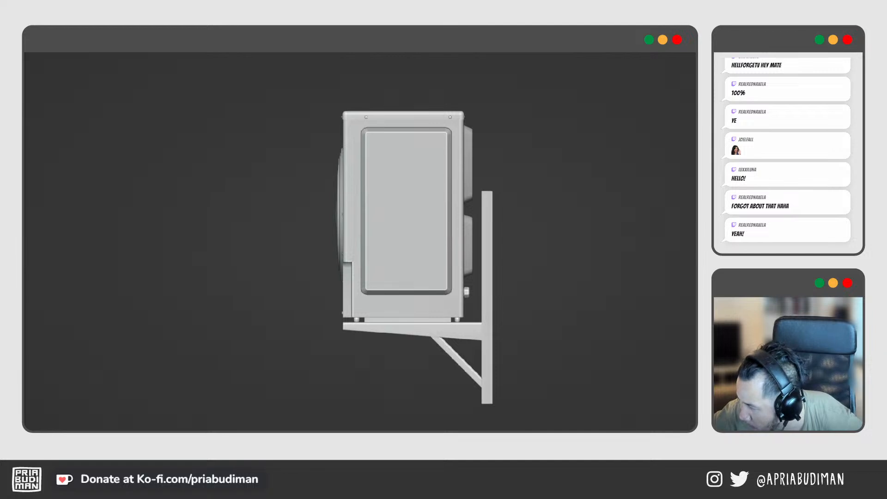
Sketch an angular, straight-edged X outline on the plain side panel and undo it
mouse_move(376, 242)
left_mouse_down()
mouse_move(394, 197)
mouse_move(425, 174)
mouse_move(406, 218)
mouse_move(416, 255)
mouse_move(373, 254)
mouse_move(380, 193)
mouse_move(380, 234)
left_mouse_up()
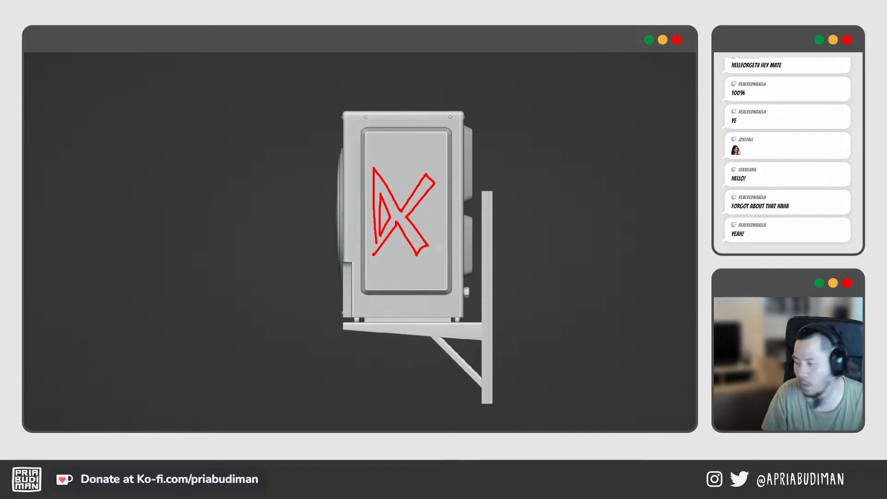
key("ctrl+z")
key("ctrl+z")
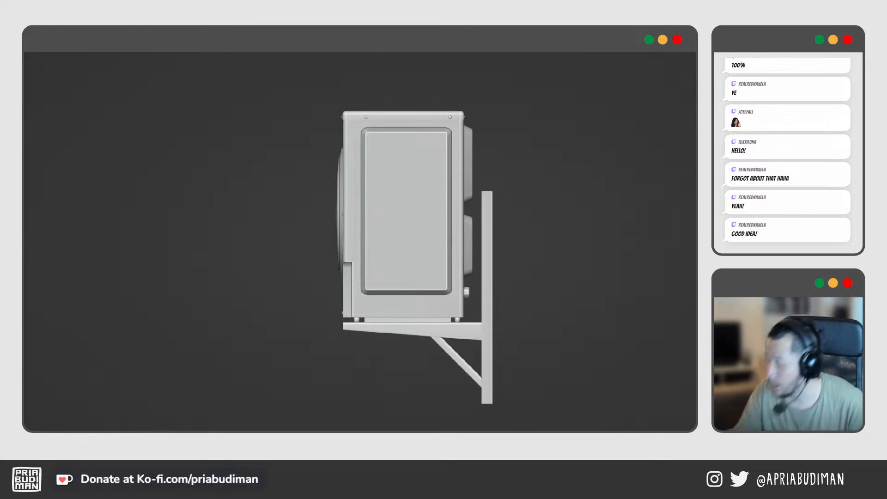
Sketch overlapping squares near the plain panel's lower corner and a circle in its opposite upper corner, and undo them
mouse_move(400, 222)
left_mouse_down()
mouse_move(446, 211)
mouse_move(442, 233)
mouse_move(439, 207)
left_mouse_up()
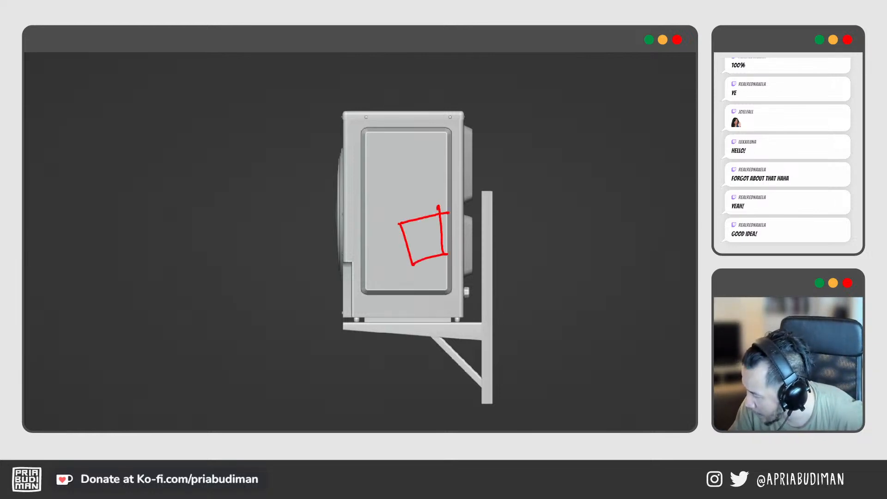
left_click_drag(425, 259, 446, 280)
left_click_drag(437, 243, 447, 291)
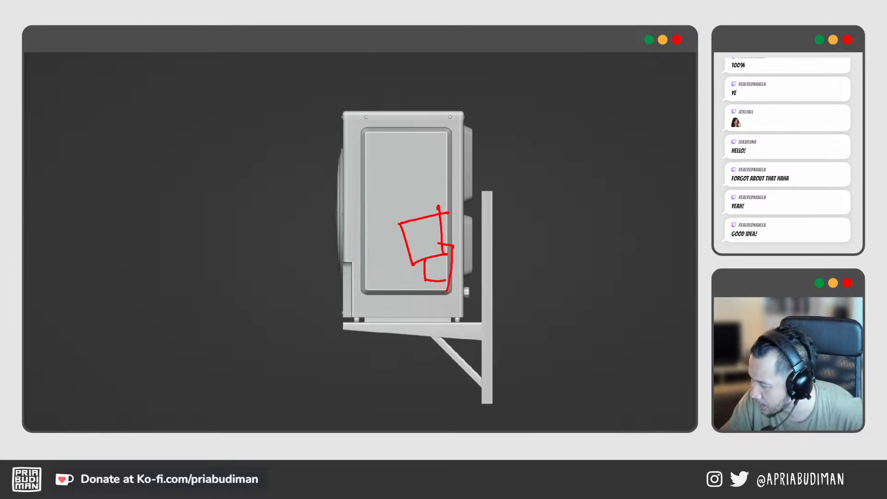
left_click_drag(379, 137, 375, 139)
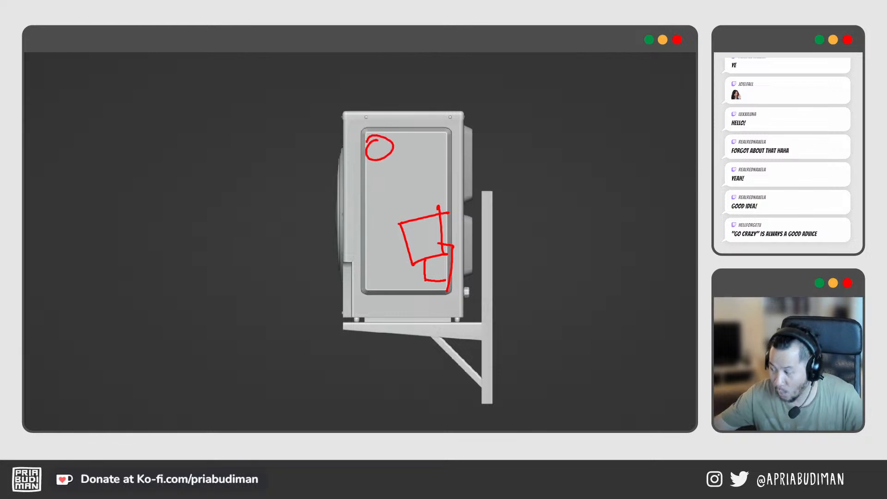
key("ctrl+z")
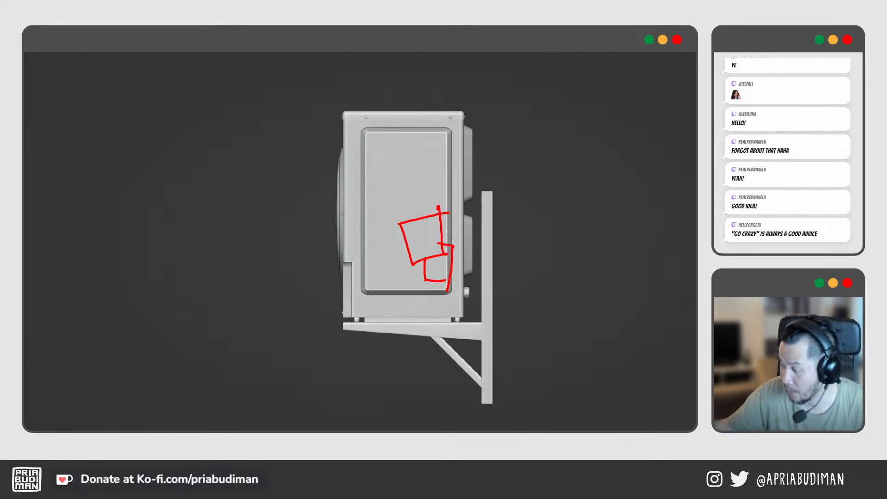
key("ctrl+z")
key("ctrl+z")
key("ctrl+z")
key("ctrl+z")
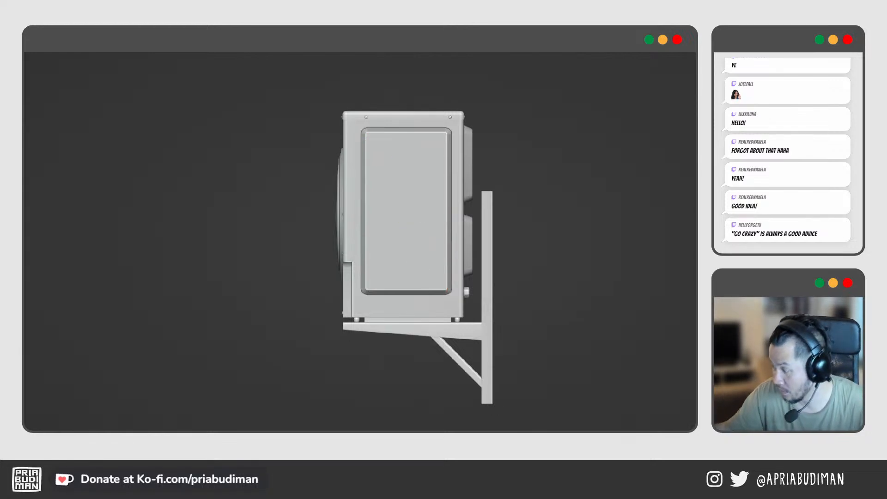
Sketch two tall, overlapping ring-topped shapes with short cross-strokes on the plain side panel, and clear the drawing
mouse_move(391, 140)
left_mouse_down()
mouse_move(376, 152)
mouse_move(380, 290)
mouse_move(400, 159)
mouse_move(395, 179)
mouse_move(423, 275)
mouse_move(426, 262)
left_mouse_up()
left_click_drag(401, 160, 396, 173)
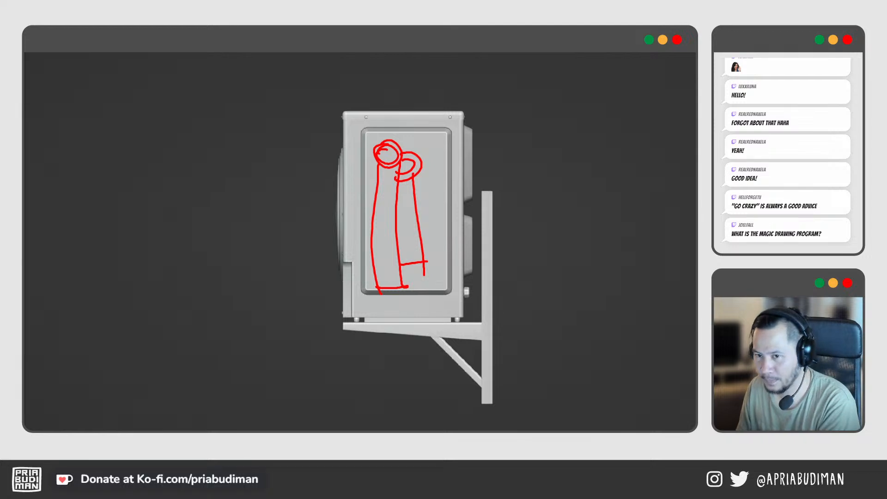
left_click_drag(379, 177, 393, 175)
mouse_move(378, 184)
left_mouse_down()
mouse_move(390, 181)
mouse_move(386, 210)
left_mouse_up()
mouse_move(377, 222)
left_mouse_down()
mouse_move(392, 217)
mouse_move(388, 272)
left_mouse_up()
mouse_move(398, 194)
left_mouse_down()
mouse_move(415, 191)
mouse_move(412, 204)
left_mouse_up()
mouse_move(400, 221)
left_mouse_down()
mouse_move(414, 214)
mouse_move(413, 229)
left_mouse_up()
left_click_drag(404, 254, 411, 252)
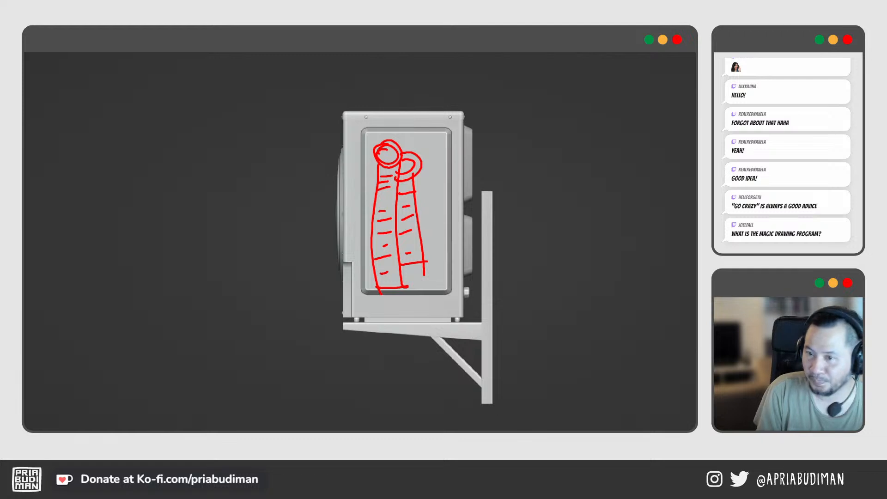
key("Escape")
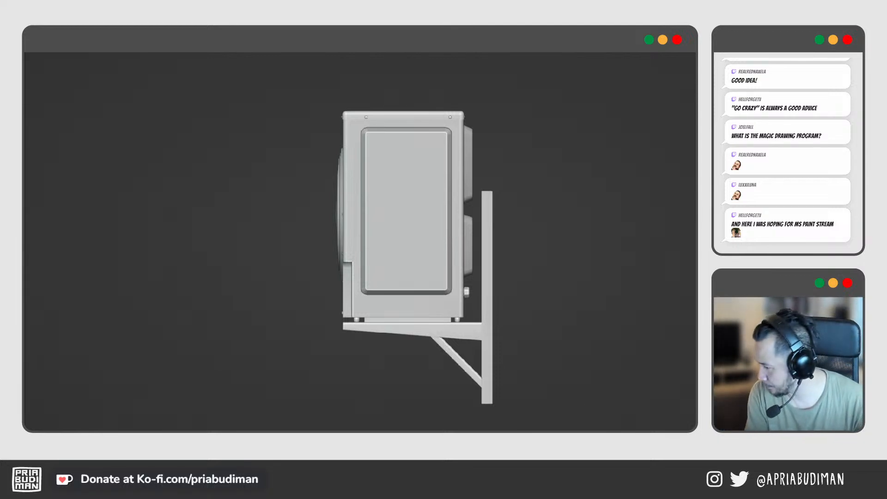
Show the air-conditioner unit and its brackets from above
key("KP_1")
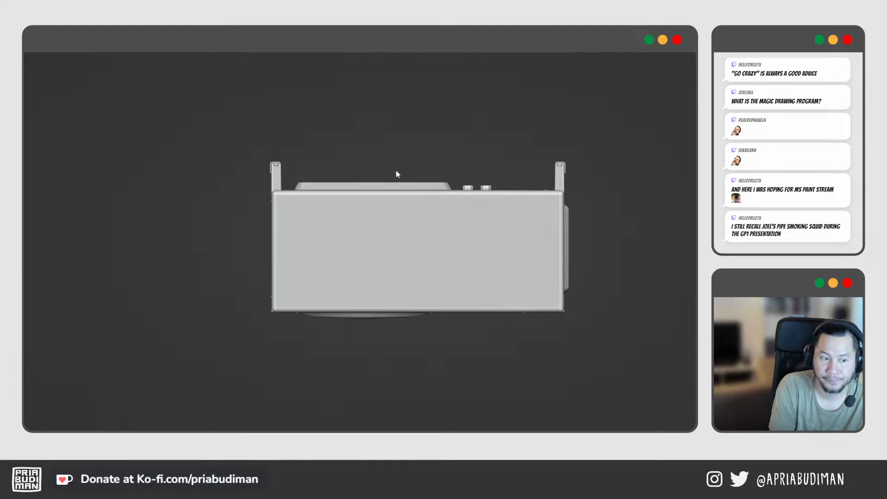
Show the unit's rear and sketch three label lines on the lower recessed panel and small screw circles in three corners of the upper one
key("1")
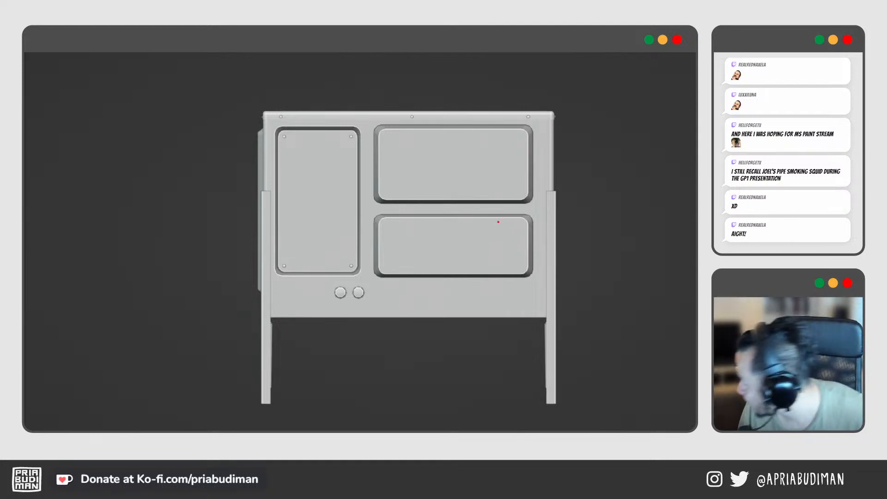
mouse_move(494, 227)
left_mouse_down()
mouse_move(517, 225)
mouse_move(523, 237)
left_mouse_up()
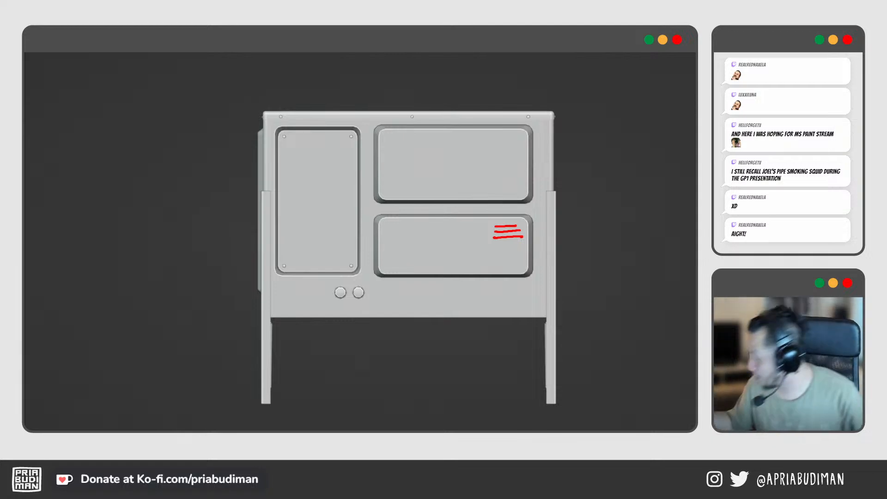
key("ctrl+z")
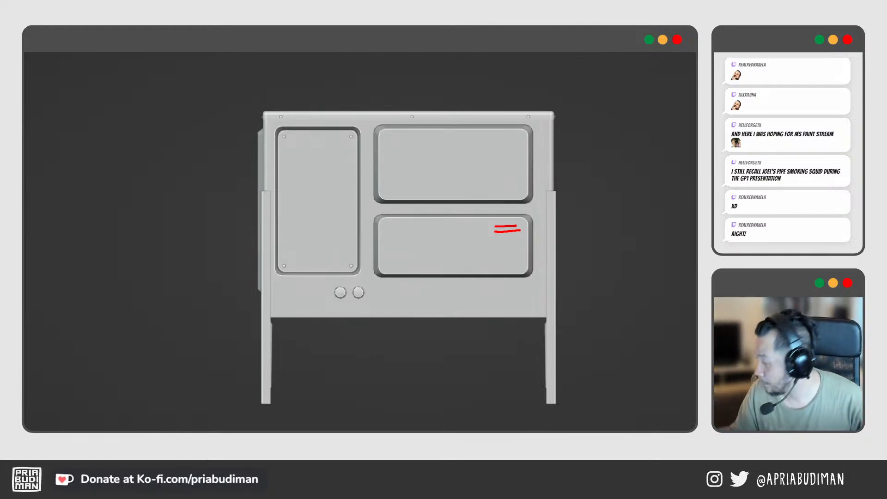
left_click_drag(496, 239, 519, 238)
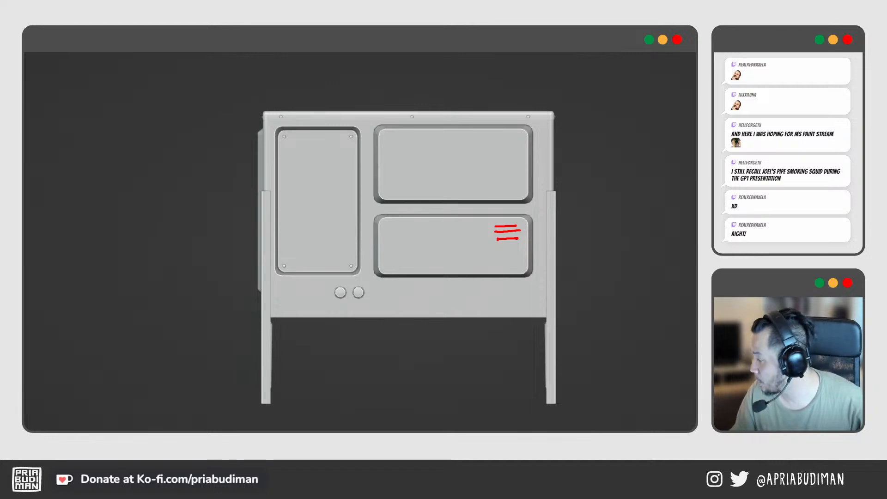
left_click_drag(388, 136, 387, 137)
left_click_drag(521, 136, 521, 140)
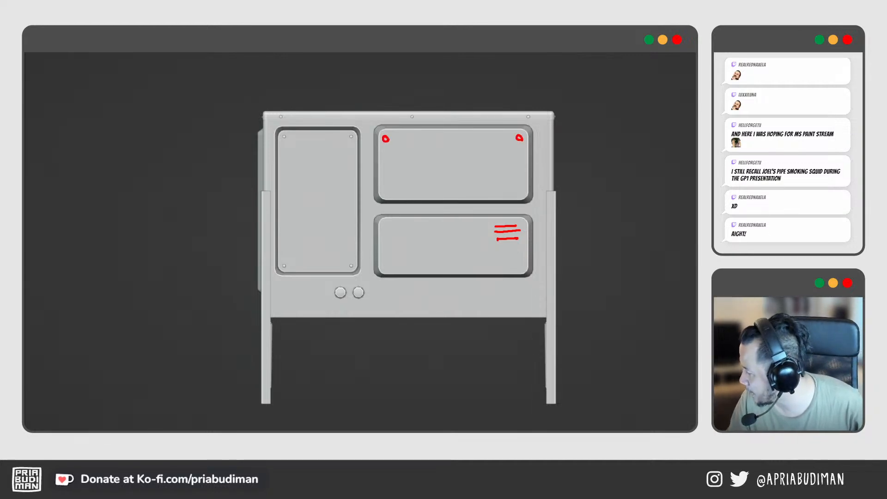
left_click_drag(383, 192, 385, 197)
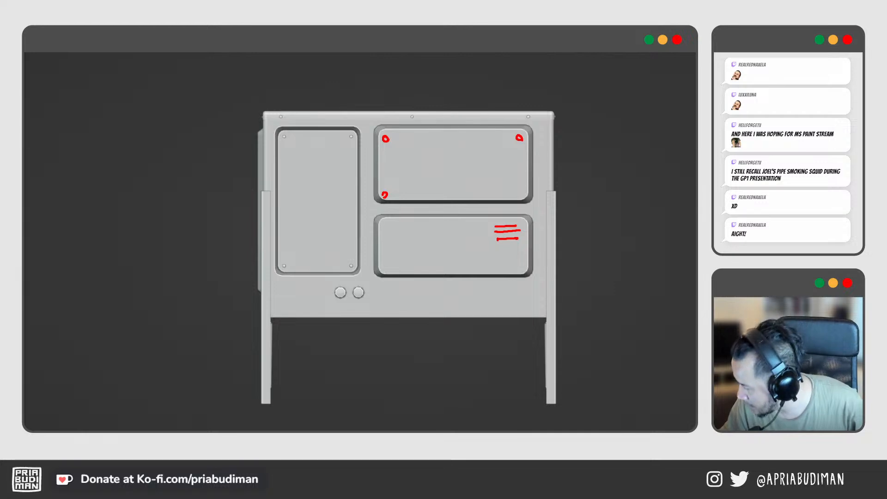
Sketch a short and a long cable hanging from the two round connectors, and a filled rectangle on the rear's lower edge
left_click_drag(339, 292, 336, 327)
left_click_drag(341, 294, 337, 327)
left_click_drag(357, 294, 355, 372)
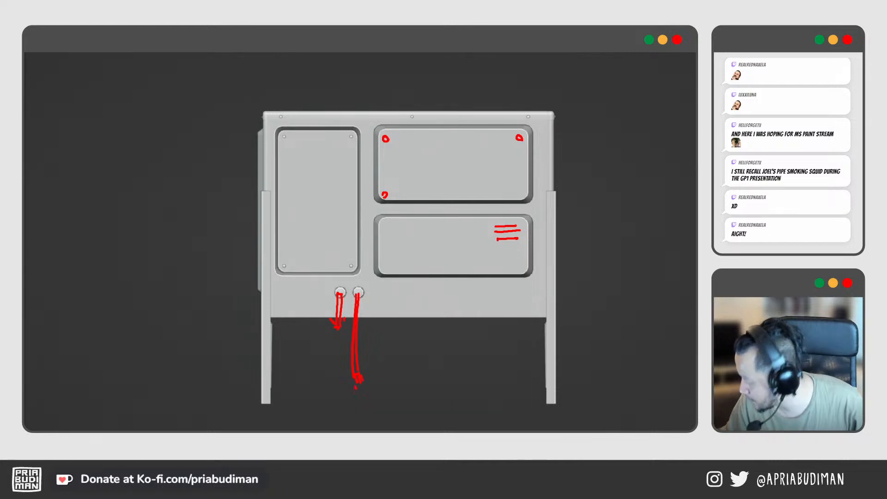
mouse_move(481, 310)
left_mouse_down()
mouse_move(482, 318)
mouse_move(481, 302)
left_mouse_up()
mouse_move(483, 303)
left_mouse_down()
mouse_move(512, 303)
mouse_move(511, 318)
mouse_move(493, 303)
mouse_move(510, 301)
mouse_move(509, 316)
mouse_move(509, 307)
mouse_move(492, 304)
left_mouse_up()
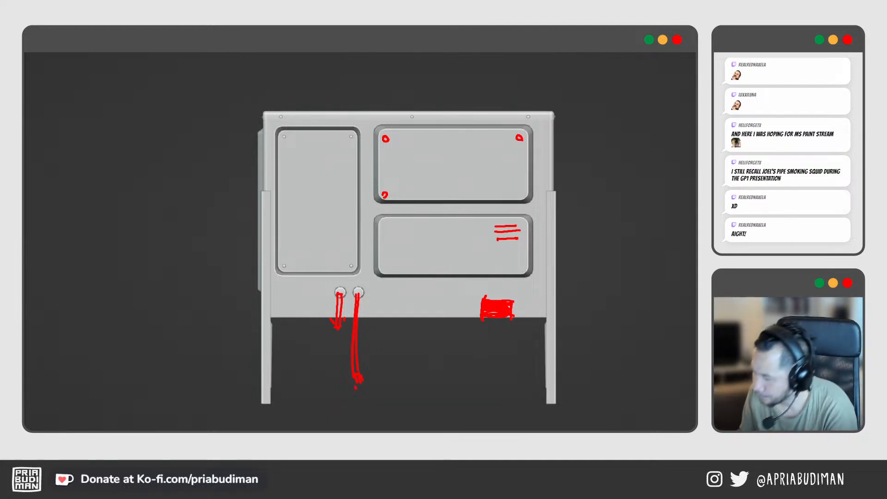
Sketch an X on the tall rear panel, a ribbed hose below it and a small outline at the opposite lower corner, and clear the drawing
left_click_drag(329, 147, 285, 262)
left_click_drag(293, 151, 349, 260)
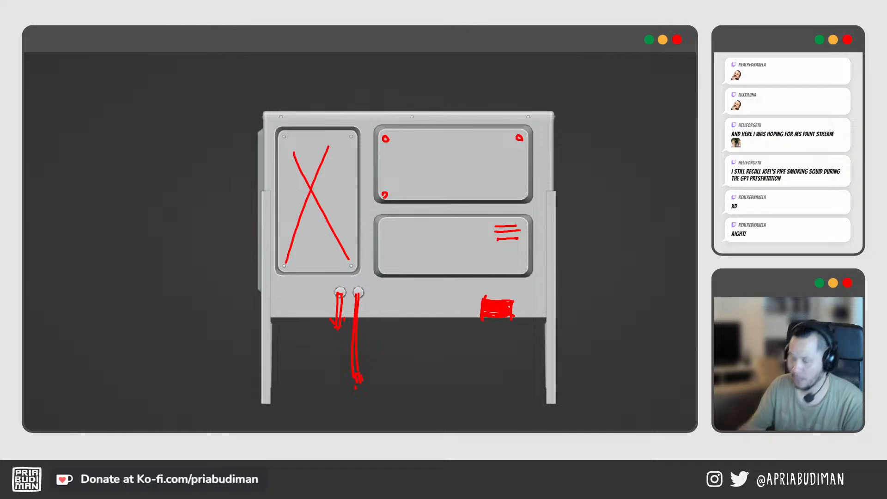
mouse_move(297, 303)
left_mouse_down()
mouse_move(284, 300)
mouse_move(295, 308)
mouse_move(307, 294)
mouse_move(286, 298)
mouse_move(290, 335)
mouse_move(302, 331)
mouse_move(299, 297)
left_mouse_up()
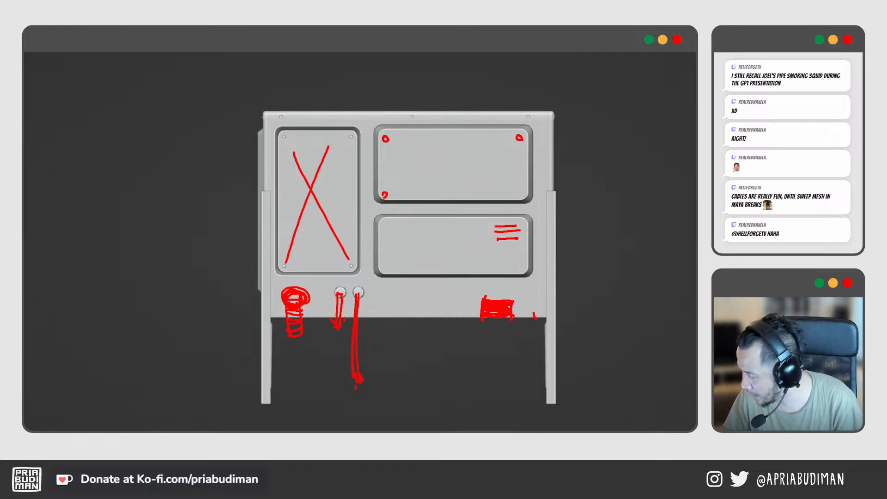
left_click_drag(533, 315, 540, 309)
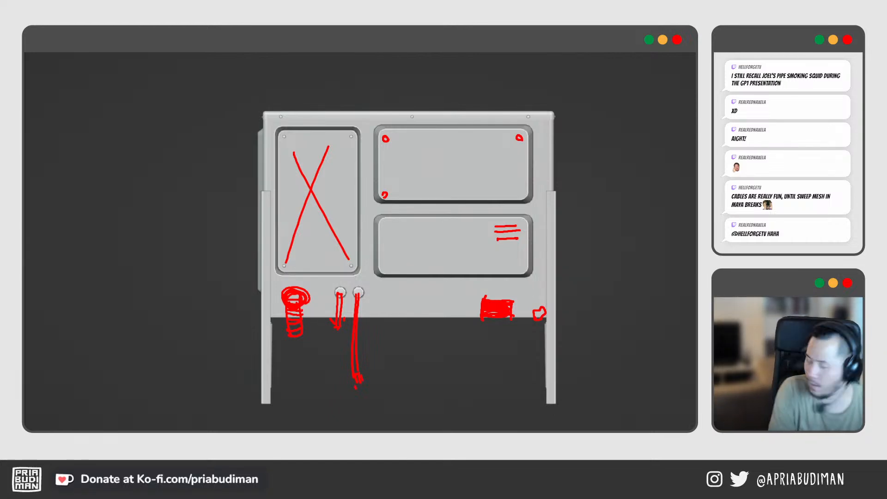
key("Escape")
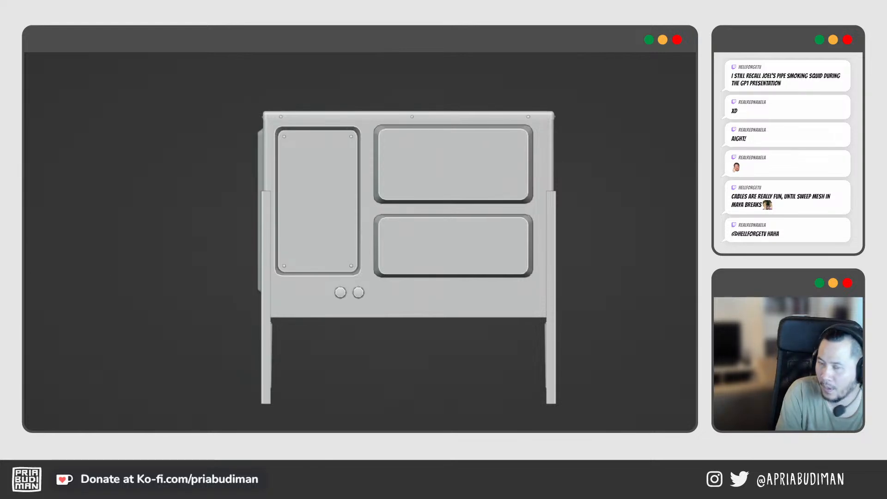
Show the unit's rear at an angle and sketch a ribbed hose near the lower corner and two cables from the connectors
key("Right")
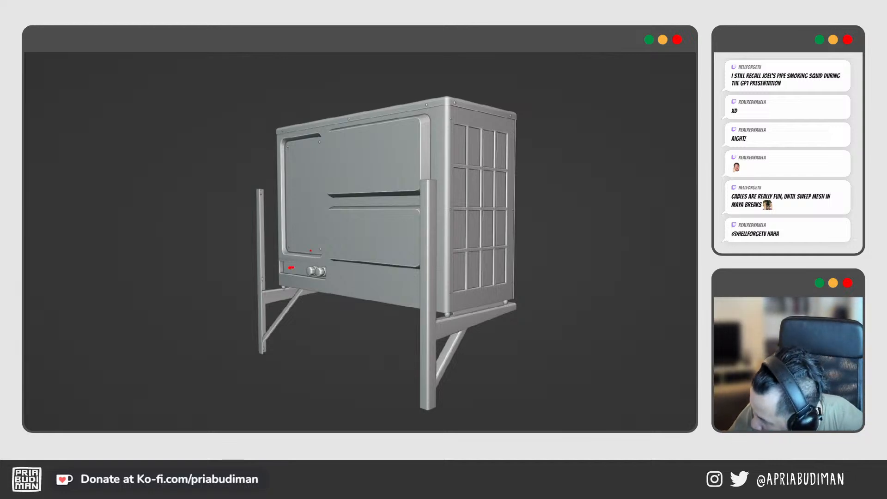
left_click_drag(291, 267, 292, 316)
mouse_move(295, 270)
left_mouse_down()
mouse_move(302, 312)
mouse_move(294, 299)
mouse_move(296, 266)
mouse_move(320, 344)
left_mouse_up()
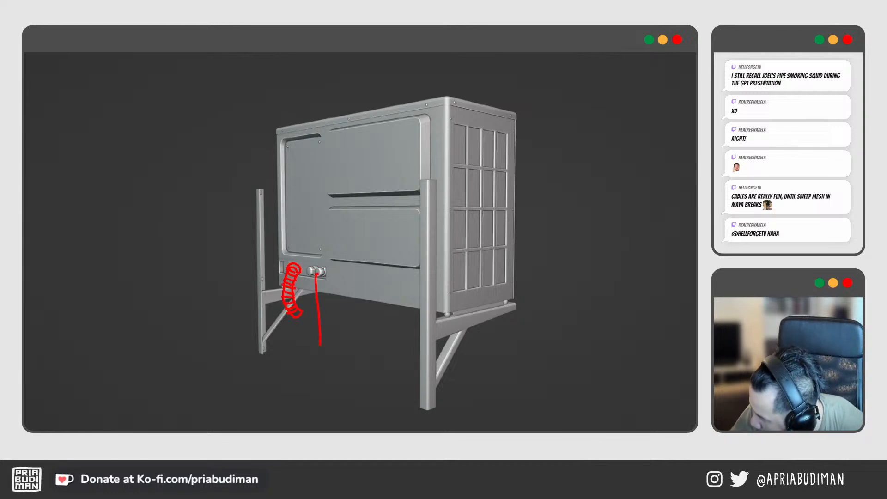
left_click_drag(309, 273, 309, 292)
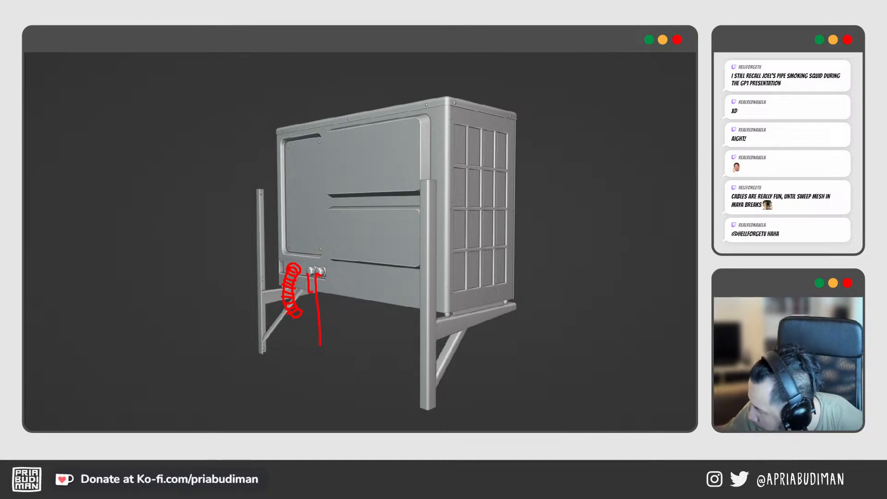
Sketch three label lines on the lower recessed panel and a small rectangle near the rear's bottom edge beside the bracket
left_click_drag(397, 214, 415, 225)
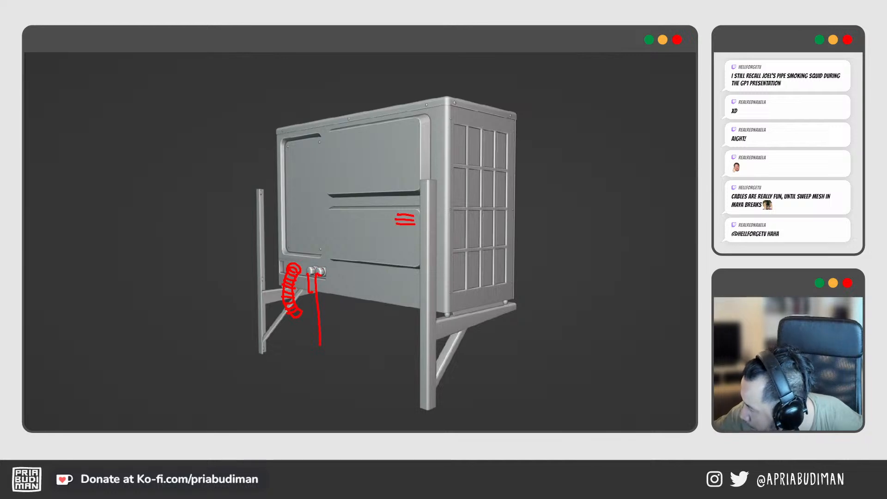
mouse_move(389, 286)
left_mouse_down()
mouse_move(387, 303)
mouse_move(409, 290)
mouse_move(408, 310)
mouse_move(389, 304)
left_mouse_up()
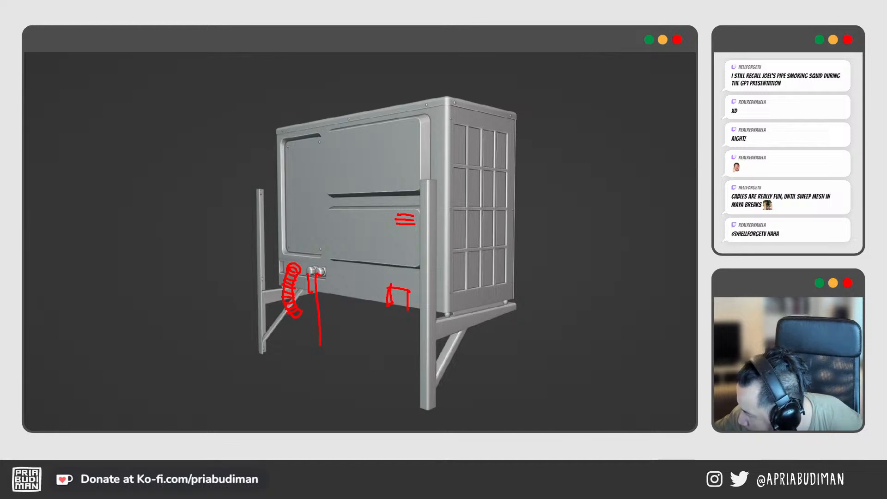
key("ctrl+z")
mouse_move(392, 288)
left_mouse_down()
mouse_move(392, 302)
mouse_move(409, 305)
left_mouse_up()
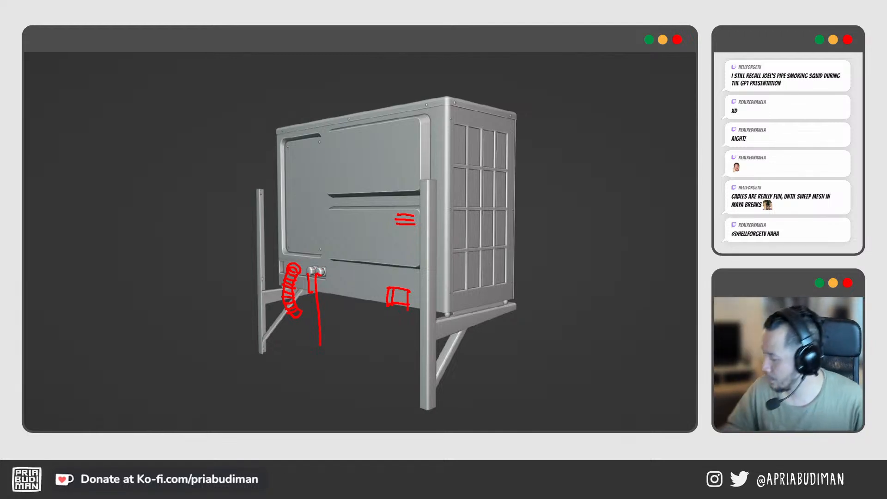
Mark bolt positions with dots near the ends of the two upright bracket posts
left_click(423, 193)
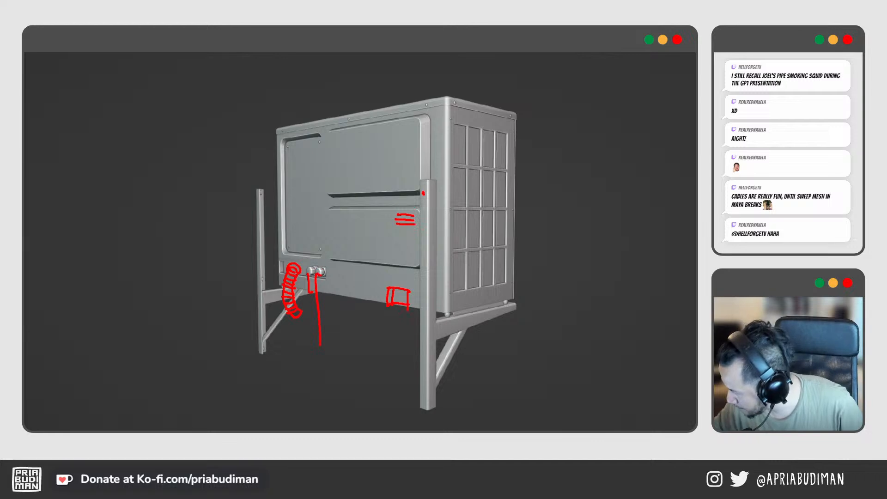
left_click(421, 403)
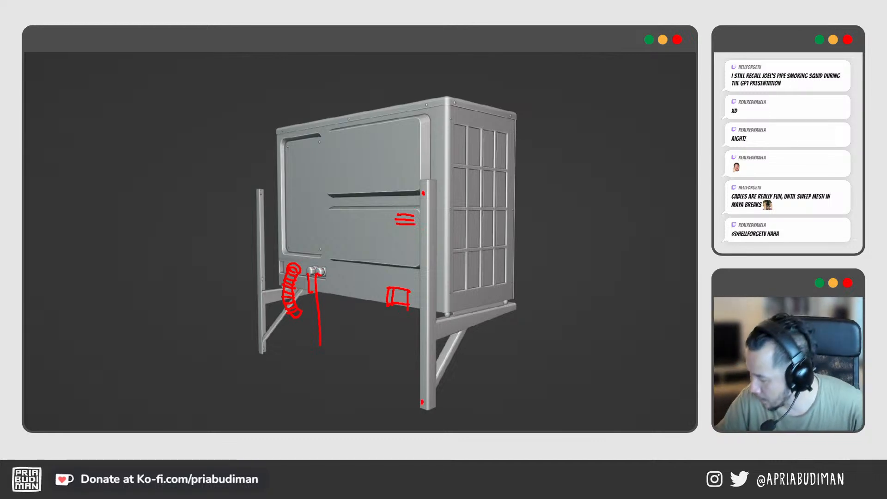
left_click(259, 194)
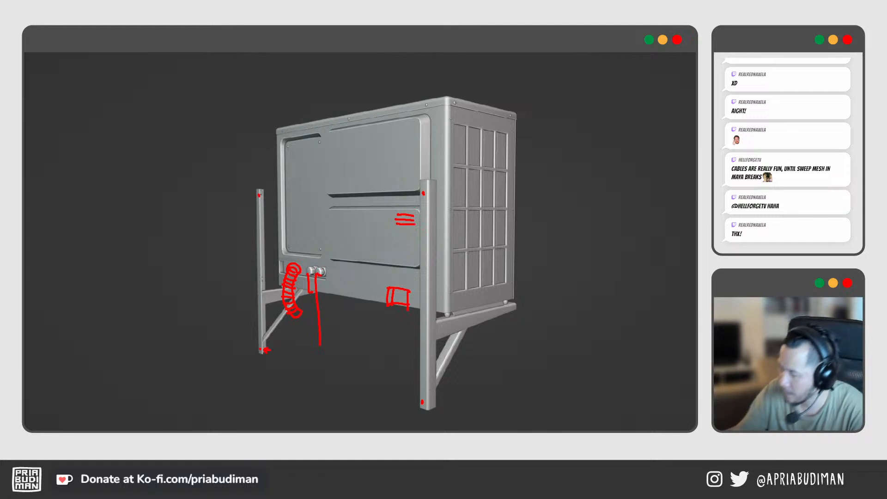
Sketch a large bent duct extending outward from the unit's lower rear corner, undo it, and clear the whole drawing
mouse_move(279, 227)
left_mouse_down()
mouse_move(173, 251)
mouse_move(157, 360)
mouse_move(223, 341)
mouse_move(280, 275)
left_mouse_up()
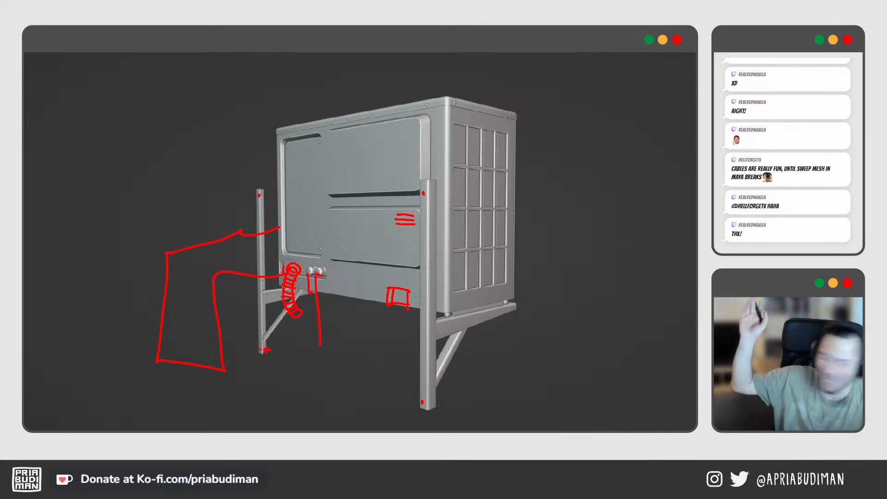
key("ctrl+z")
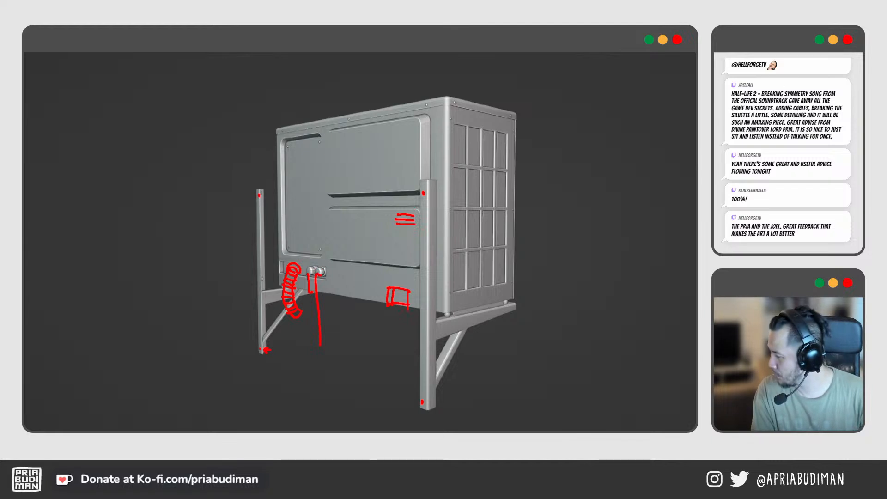
key("Escape")
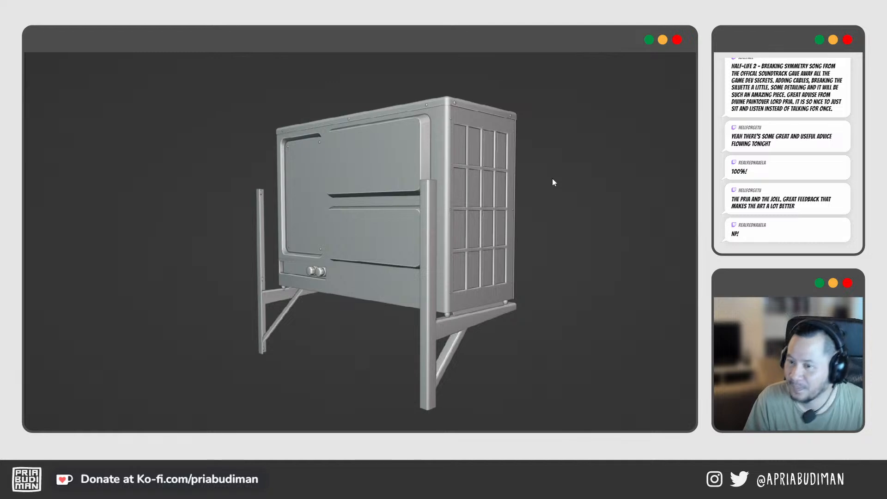
Show the underside, circle the groove junction and undo it, and sketch a zigzag in the round recess and undo that
key("KP_1")
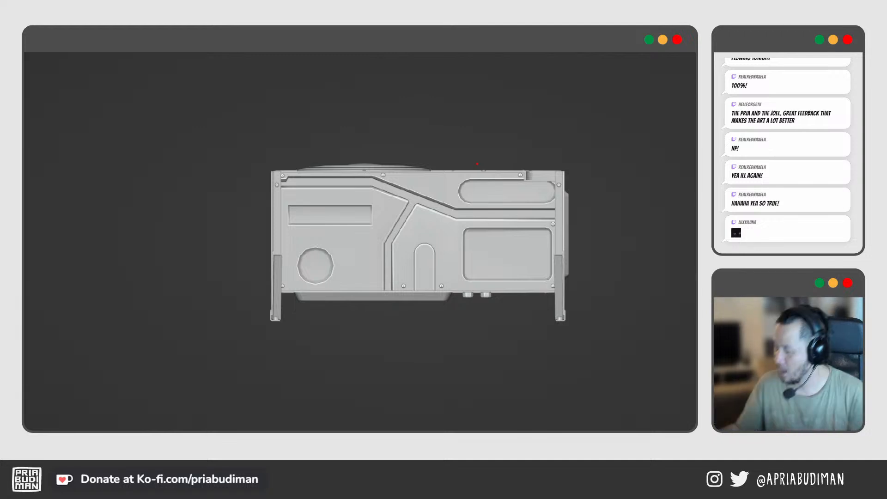
mouse_move(387, 174)
left_mouse_down()
mouse_move(408, 237)
mouse_move(351, 195)
left_mouse_up()
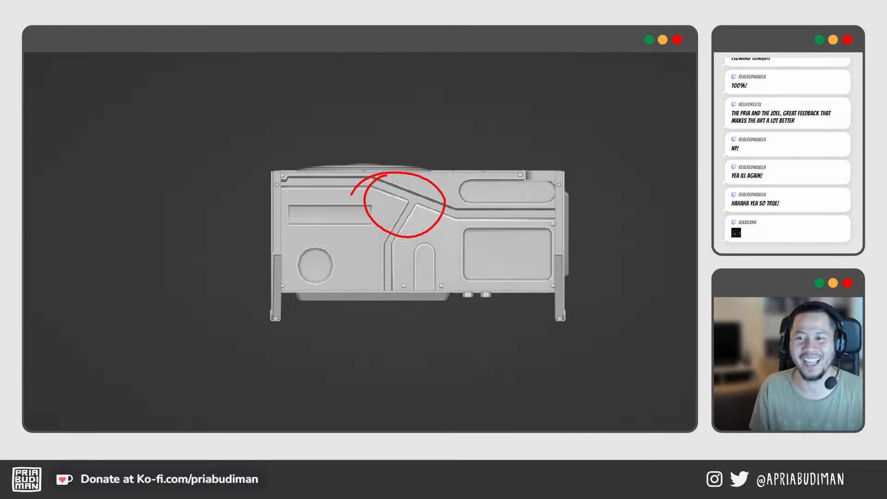
key("ctrl+z")
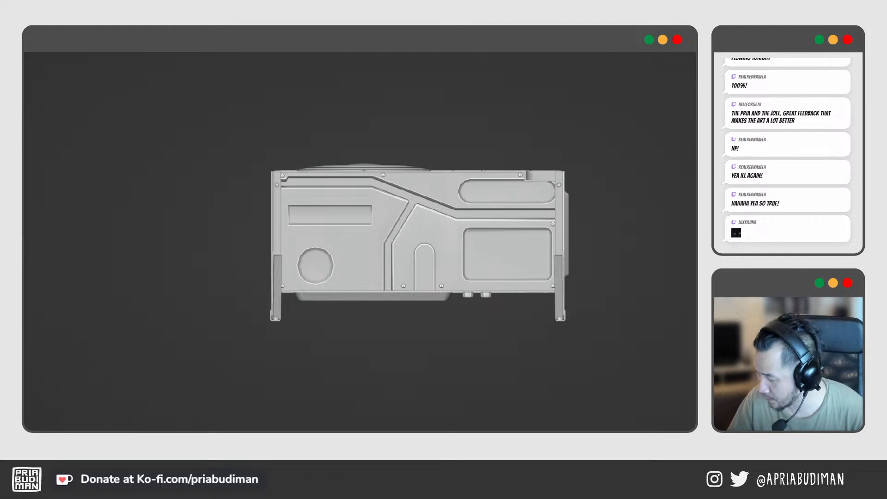
mouse_move(305, 273)
left_mouse_down()
mouse_move(317, 267)
mouse_move(320, 278)
left_mouse_up()
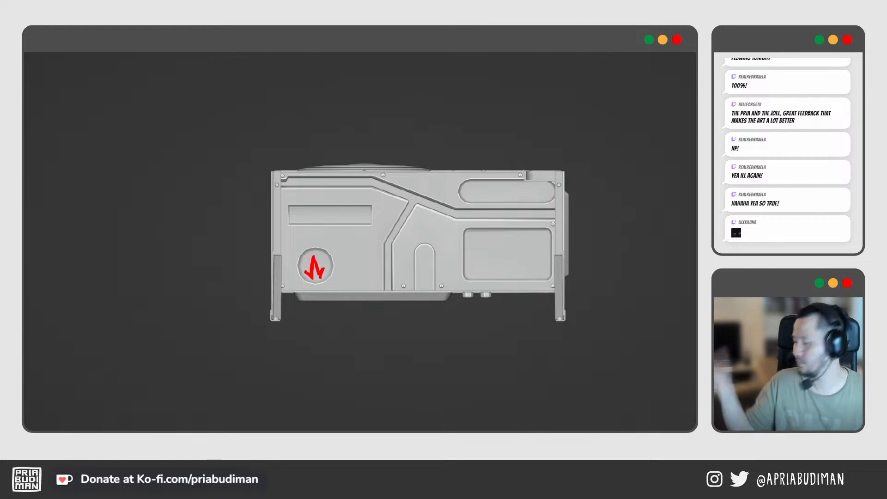
key("ctrl+z")
key("ctrl+z")
key("ctrl+z")
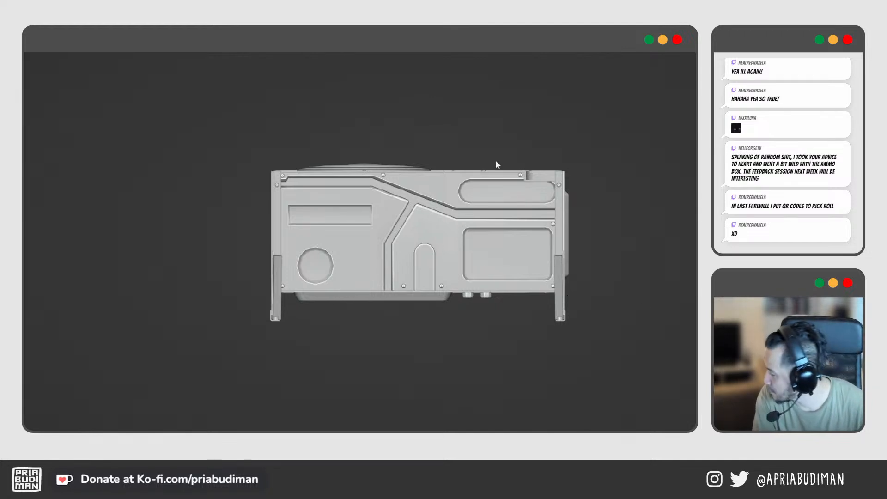
Show the unit's front close up, scribble overlapping loops over the fan grille, and clear them
key("KP_1")
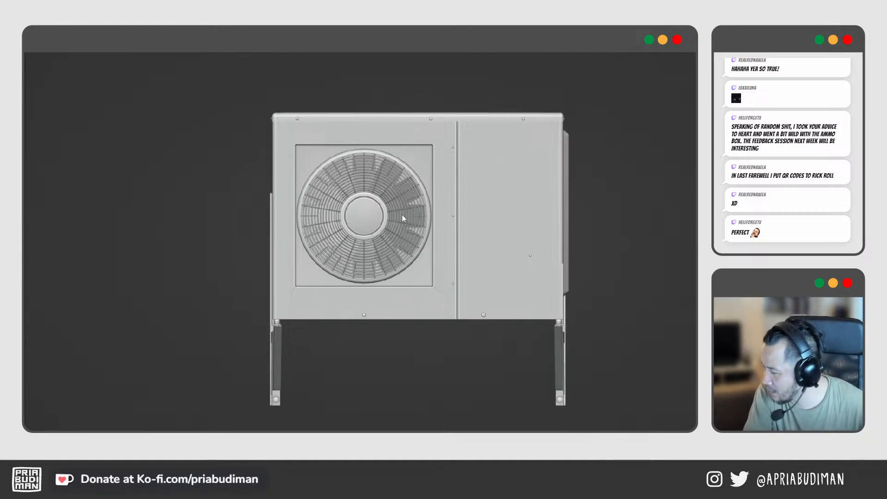
scroll(342, 194, "up", 3)
scroll(341, 192, "up", 2)
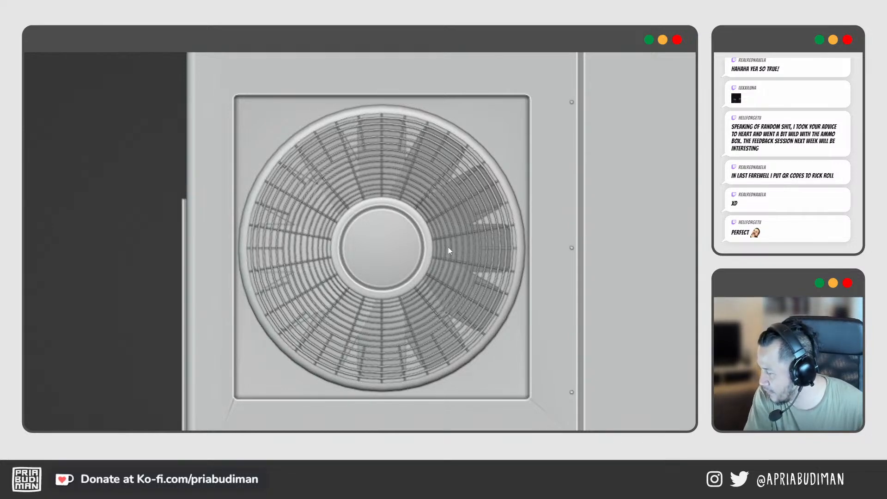
scroll(448, 248, "down", 1)
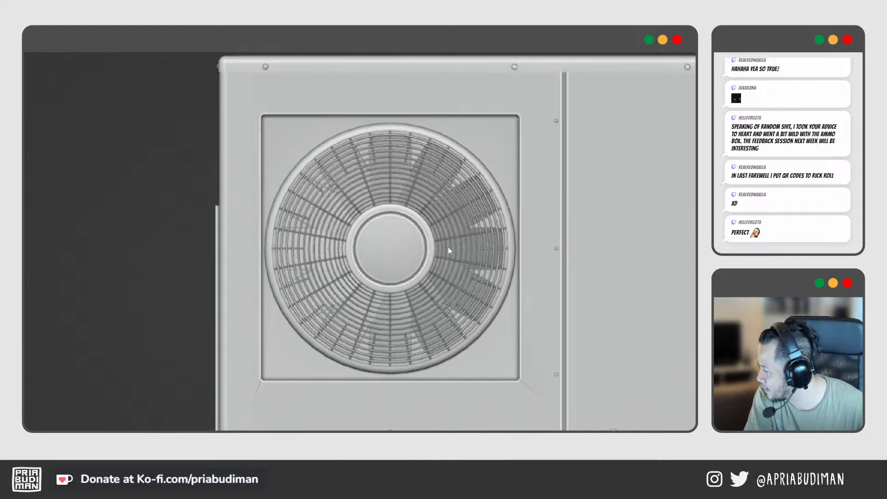
scroll(448, 250, "down", 1)
scroll(448, 243, "down", 3)
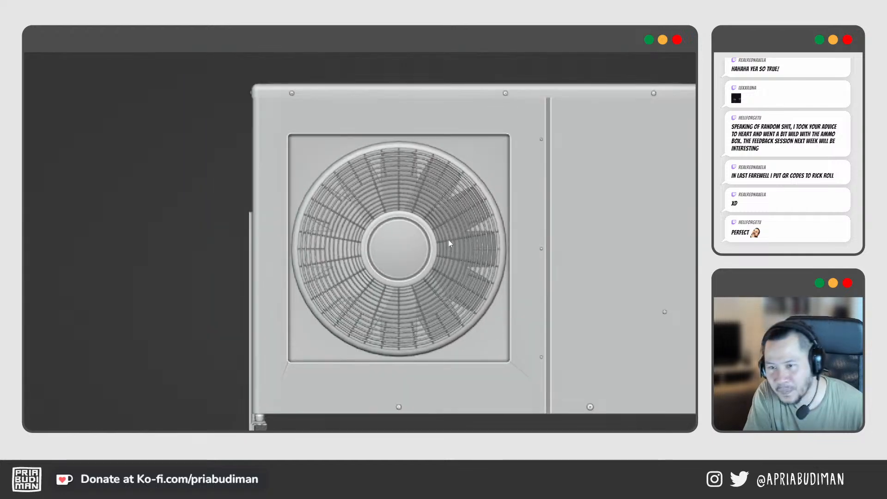
scroll(448, 240, "up", 3)
scroll(448, 242, "down", 3)
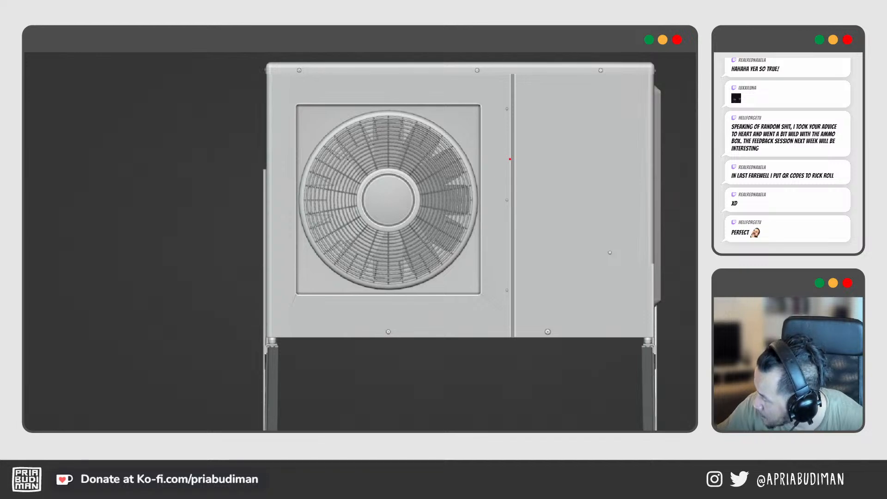
mouse_move(429, 138)
left_mouse_down()
mouse_move(460, 181)
mouse_move(336, 150)
mouse_move(351, 250)
mouse_move(429, 221)
mouse_move(346, 240)
left_mouse_up()
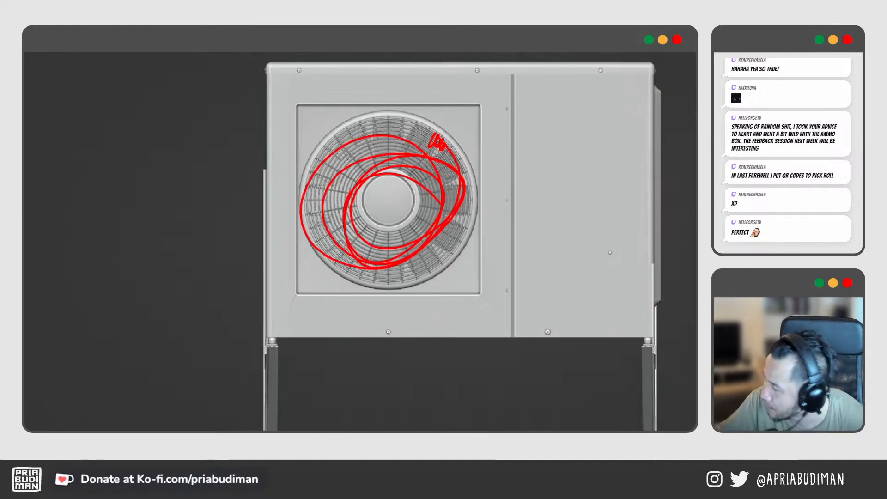
key("Escape")
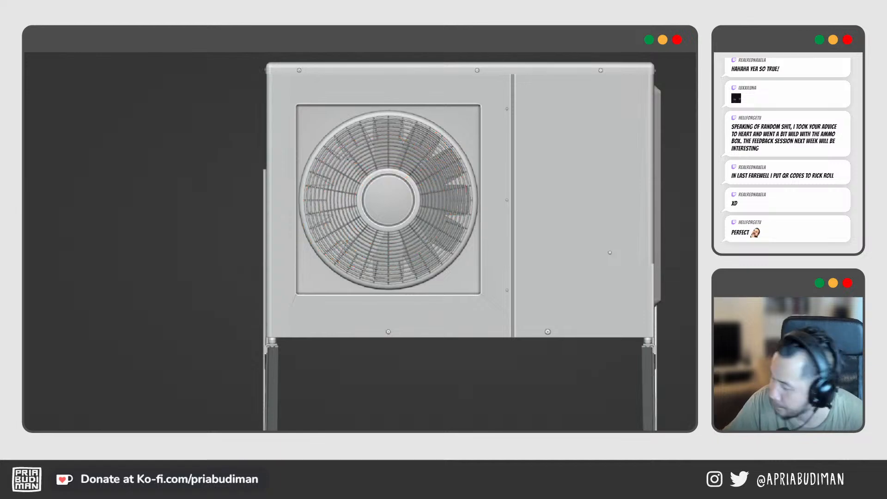
Sketch a tilted rectangular block and a narrower slanted strip on the empty background beside the fan housing
mouse_move(90, 161)
left_mouse_down()
mouse_move(132, 236)
mouse_move(165, 217)
left_mouse_up()
left_click_drag(132, 249, 179, 209)
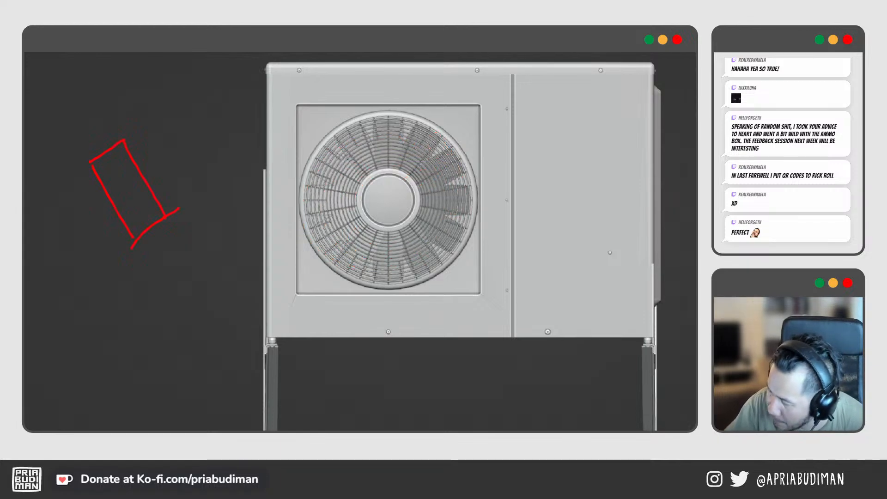
mouse_move(146, 145)
left_mouse_down()
mouse_move(175, 171)
mouse_move(158, 163)
mouse_move(171, 184)
left_mouse_up()
left_click_drag(175, 171, 172, 183)
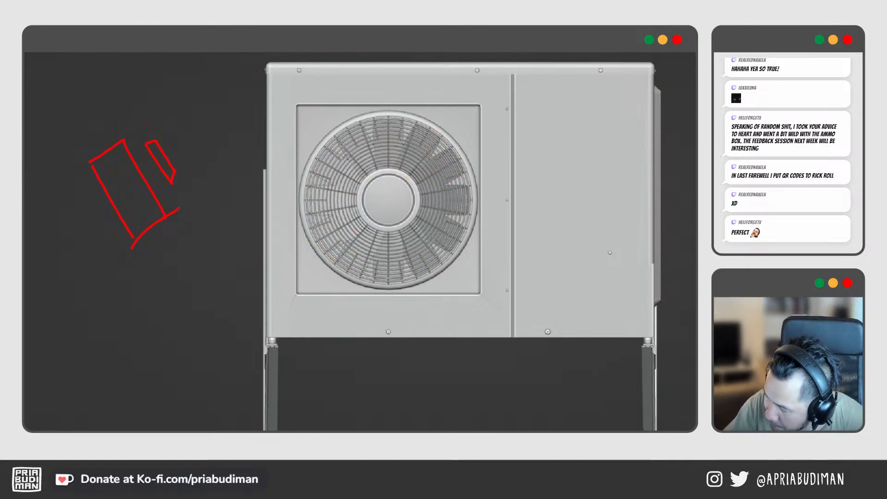